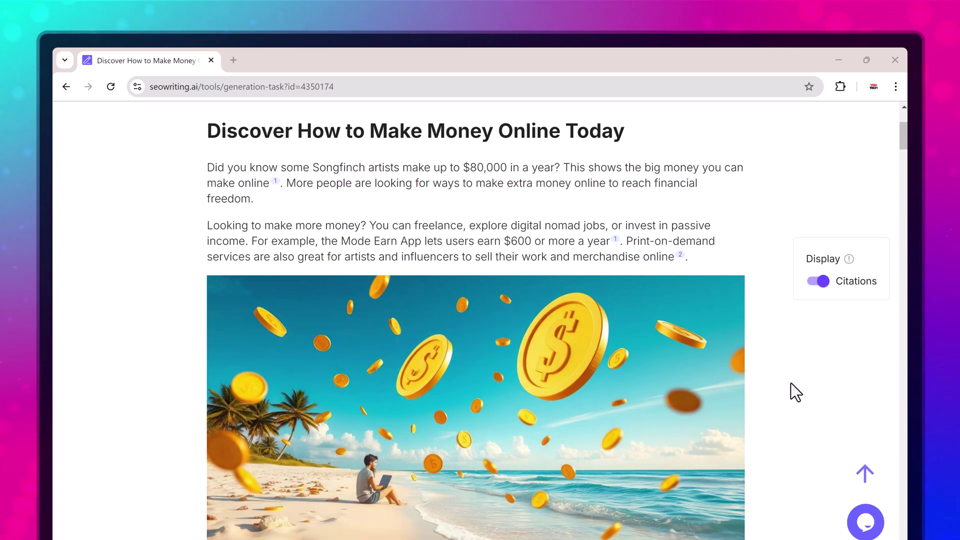
Step: Scroll through the feature sections of the SEOWriting.ai homepage
scroll(791, 383, down, 8)
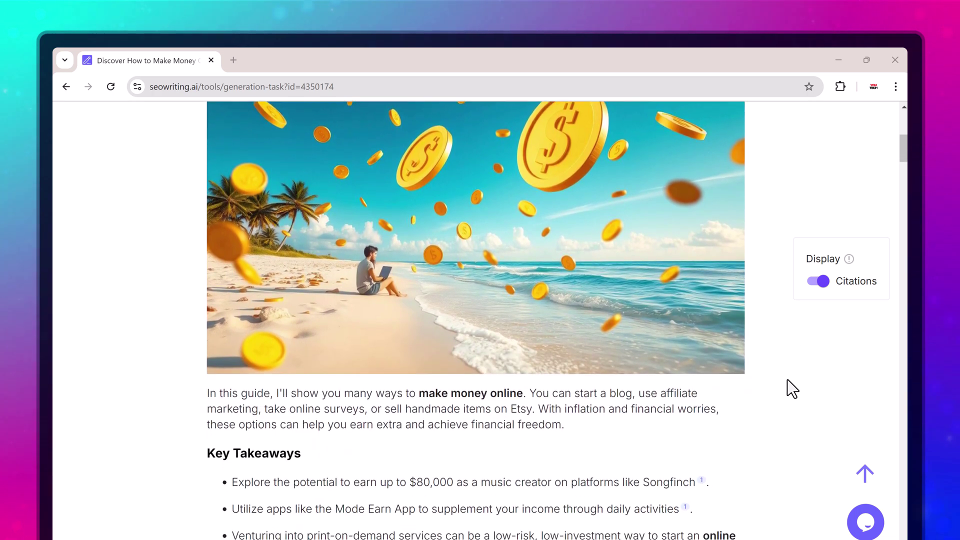
scroll(787, 380, down, 2)
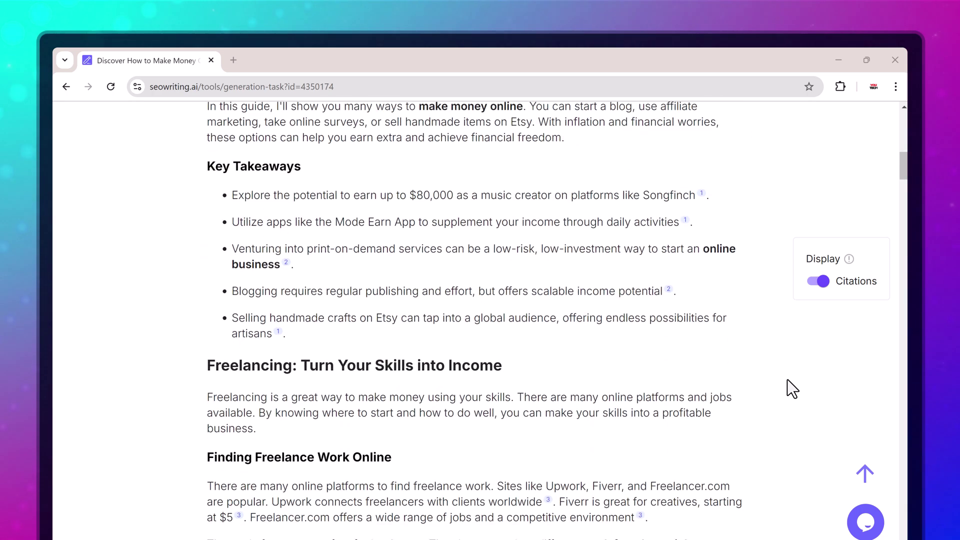
scroll(787, 380, down, 7)
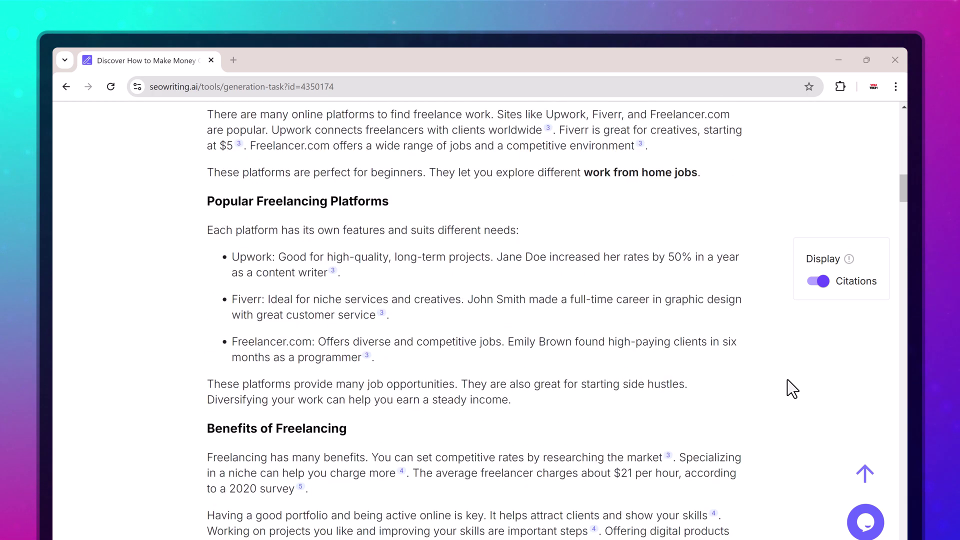
scroll(788, 380, down, 8)
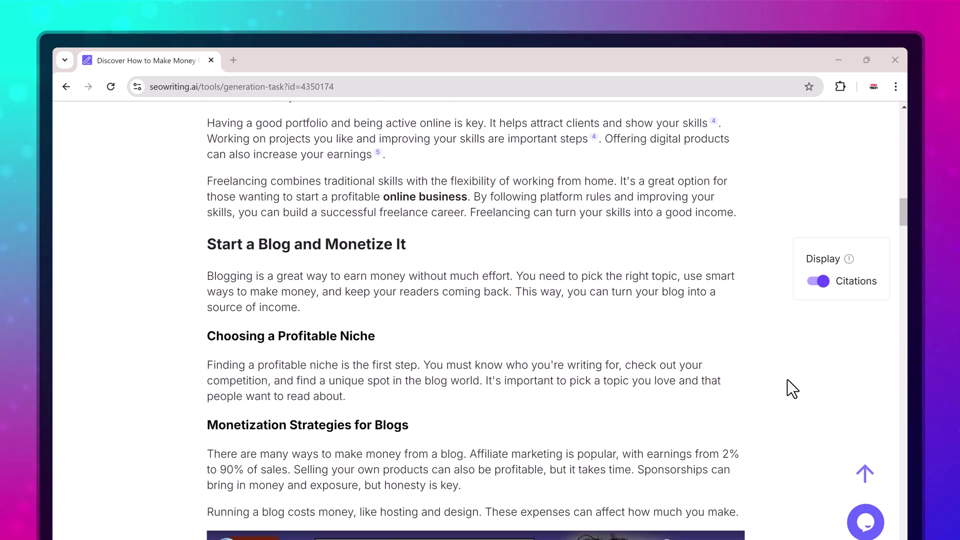
scroll(792, 389, down, 8)
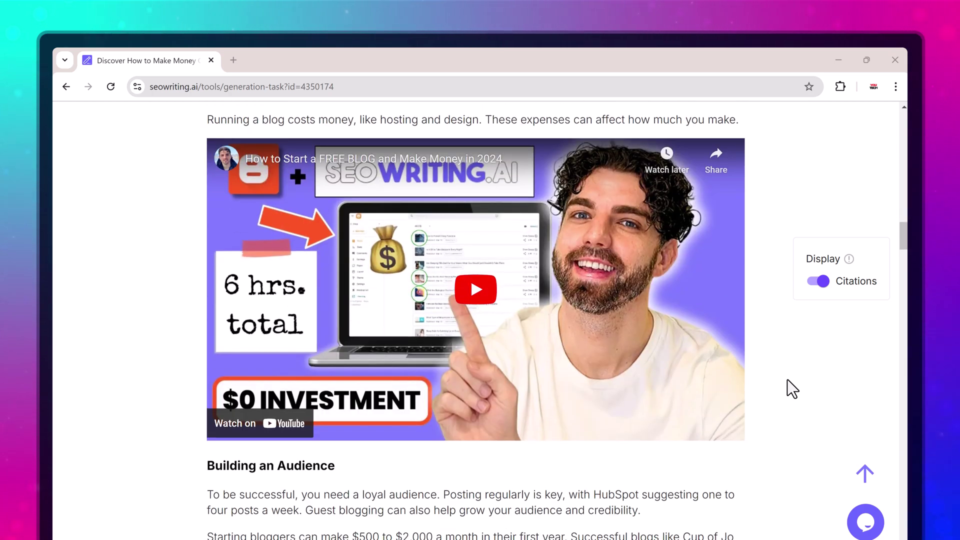
scroll(793, 389, down, 9)
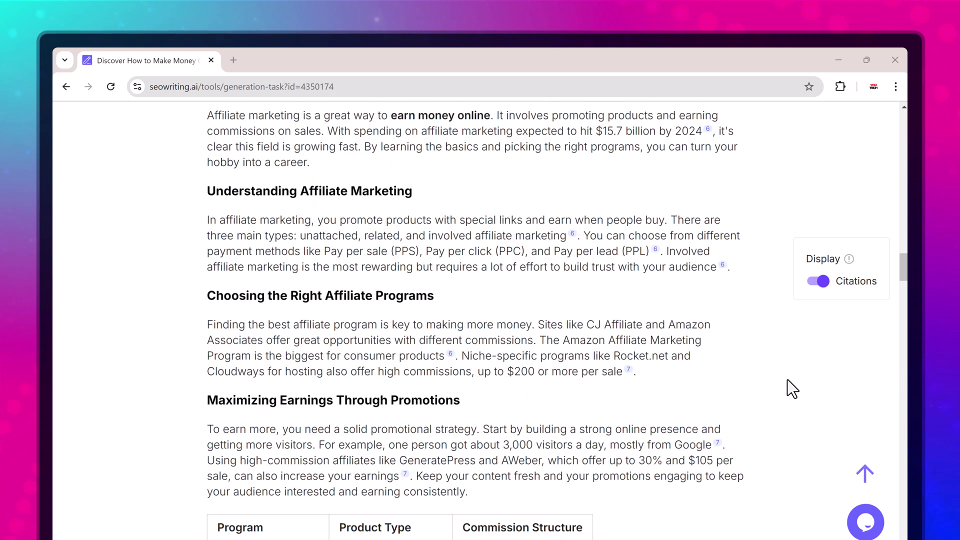
scroll(793, 389, down, 14)
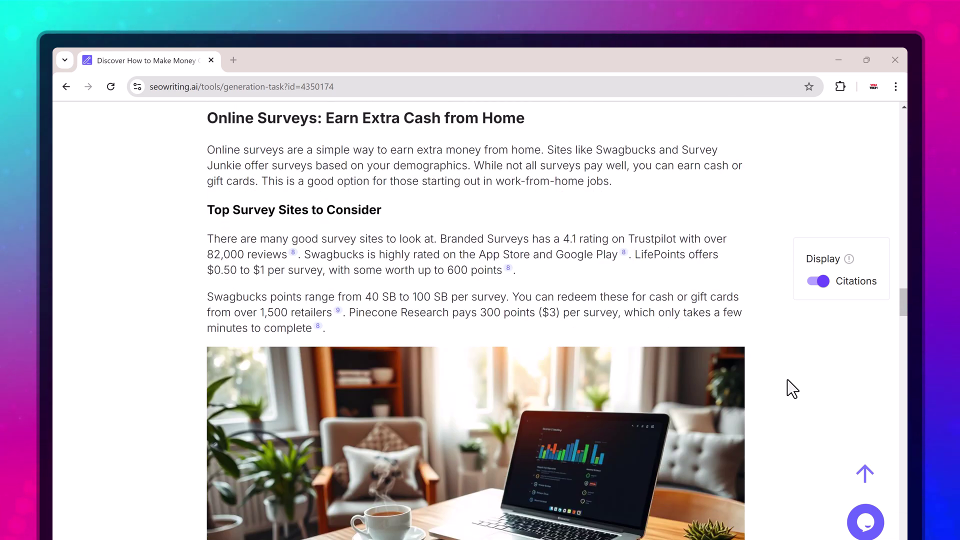
scroll(787, 380, down, 11)
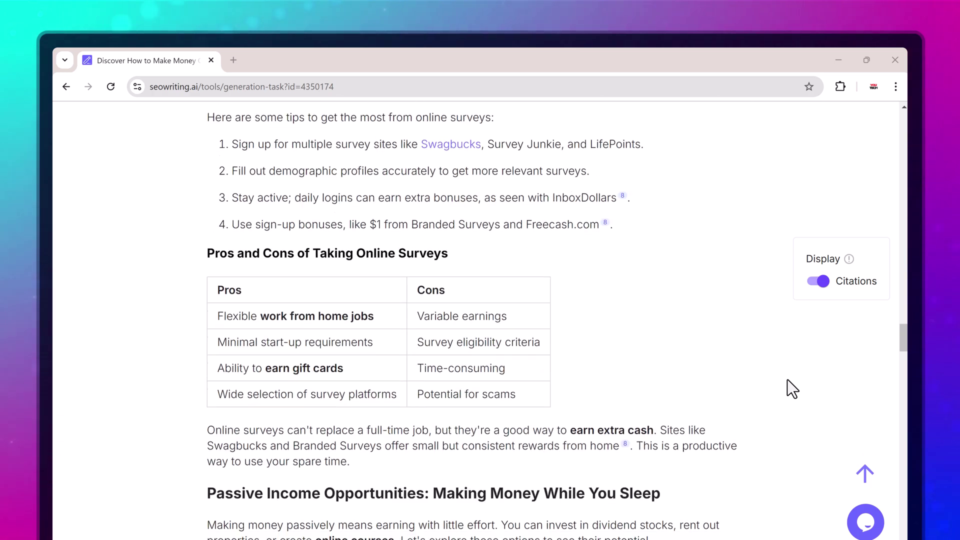
scroll(792, 389, down, 18)
scroll(792, 390, down, 2)
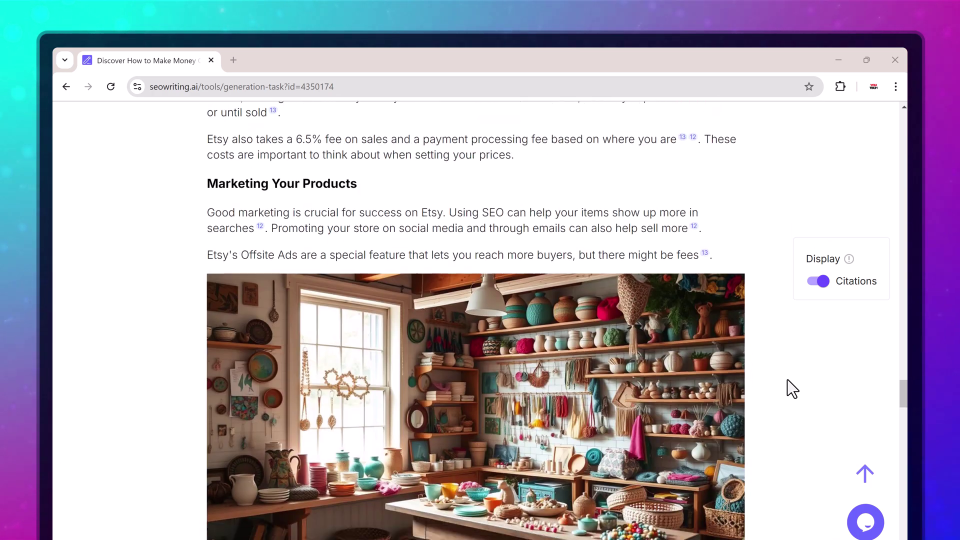
scroll(793, 389, down, 20)
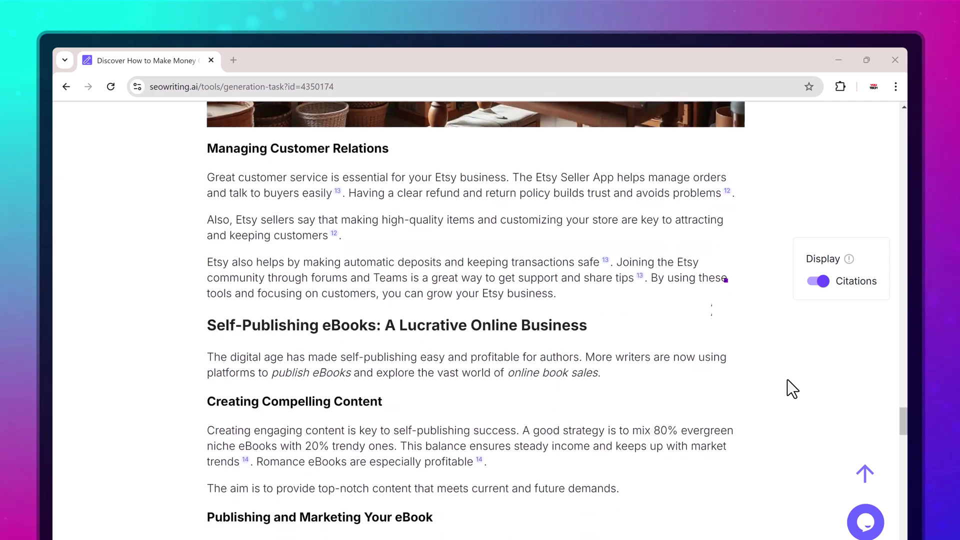
scroll(792, 390, down, 19)
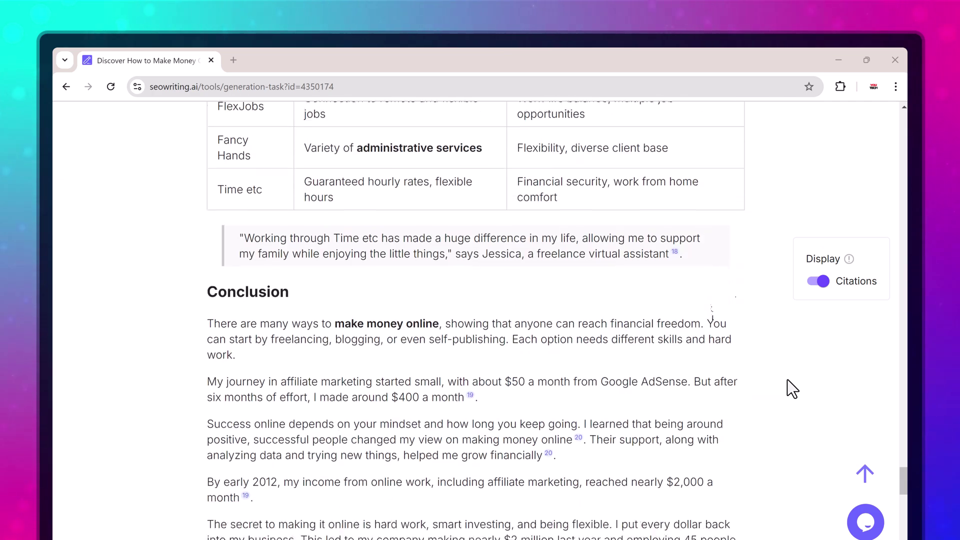
scroll(793, 390, down, 7)
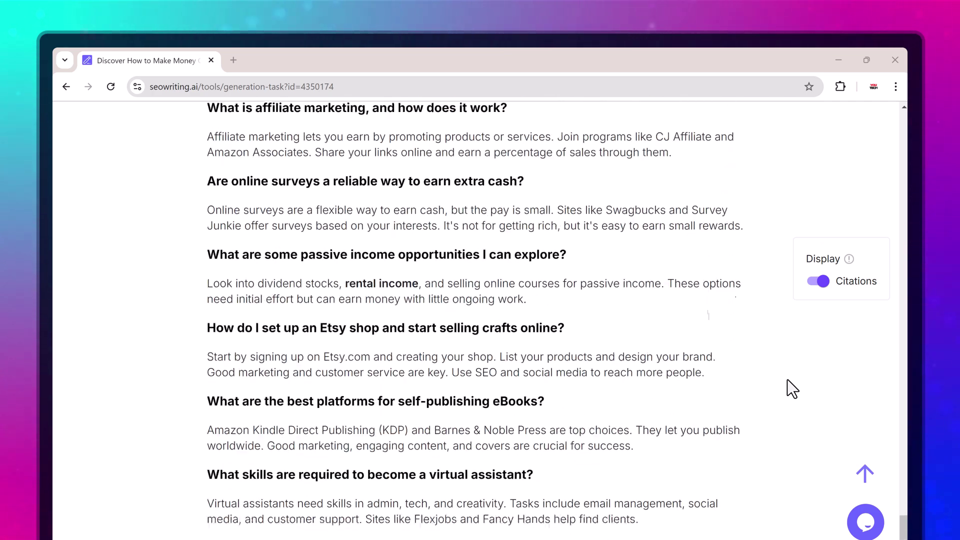
scroll(793, 389, up, 20)
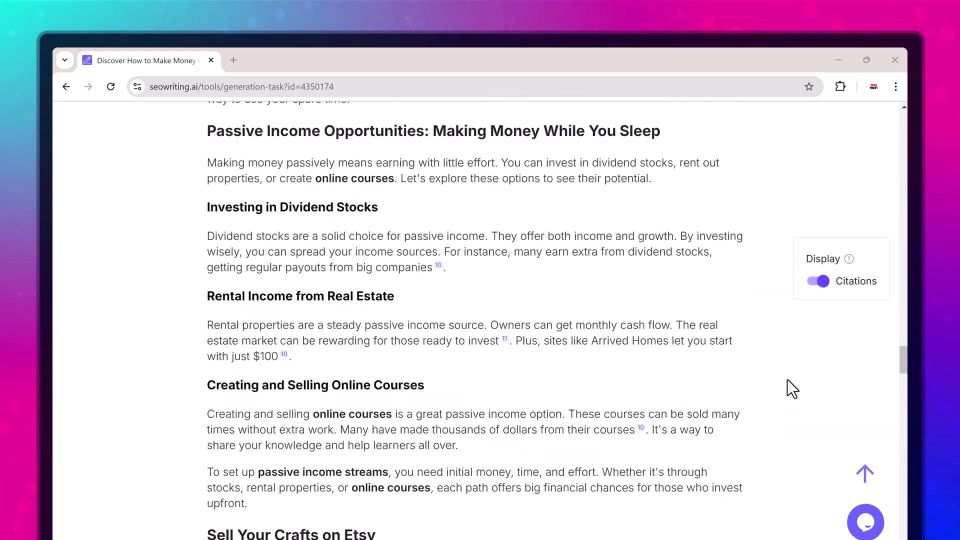
scroll(793, 389, up, 20)
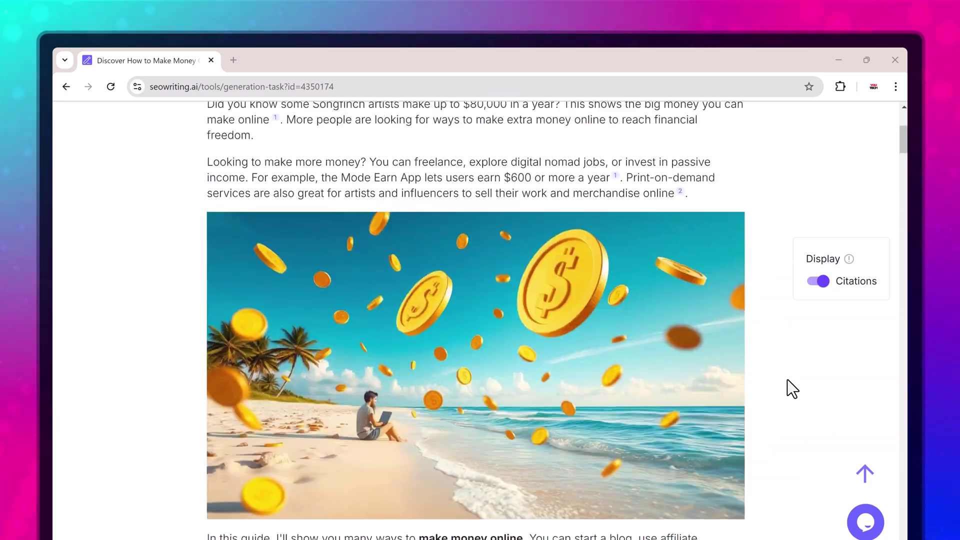
scroll(793, 389, down, 2)
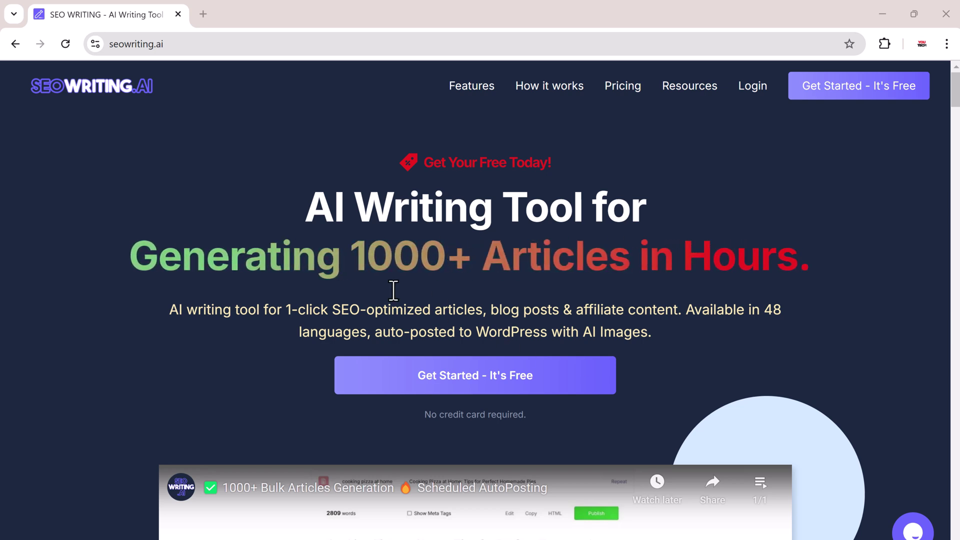
scroll(605, 315, down, 5)
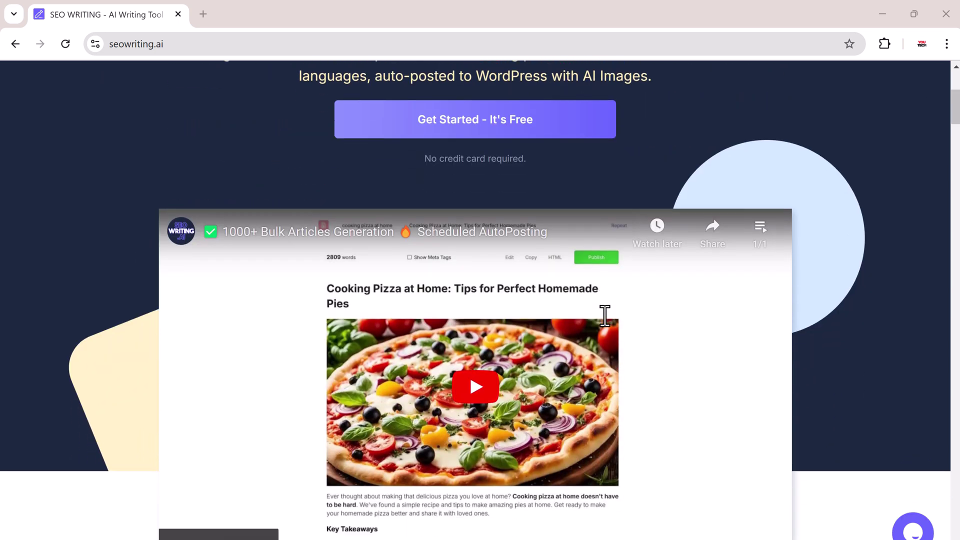
scroll(606, 315, down, 11)
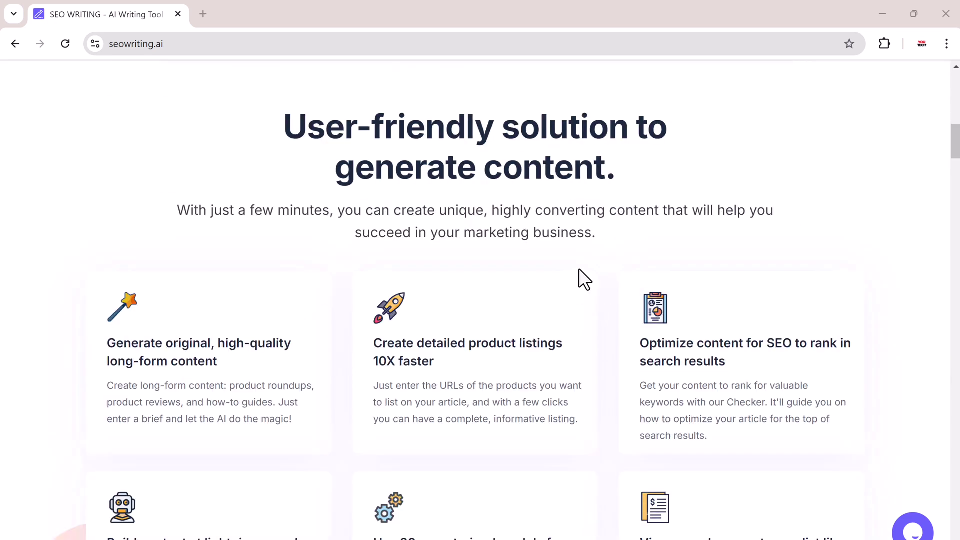
scroll(818, 340, down, 2)
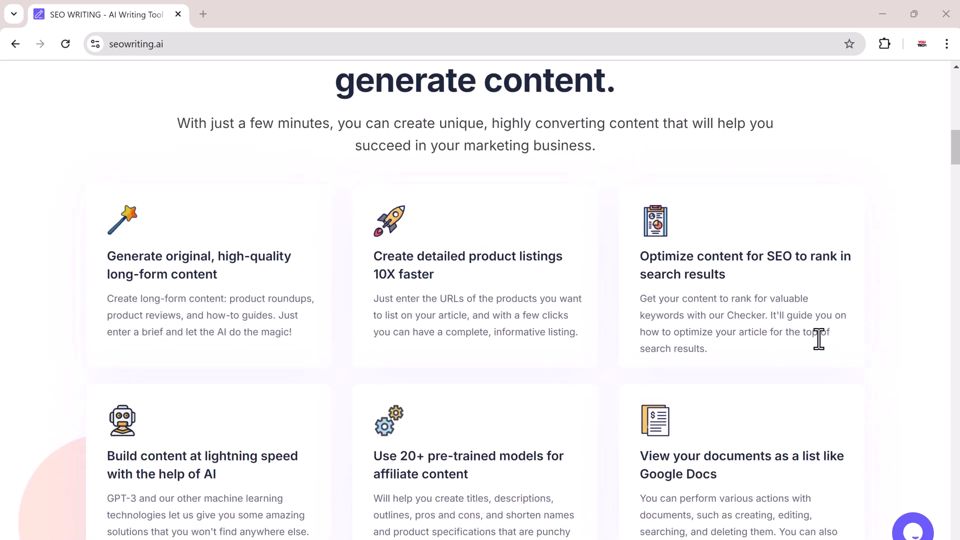
scroll(819, 339, down, 2)
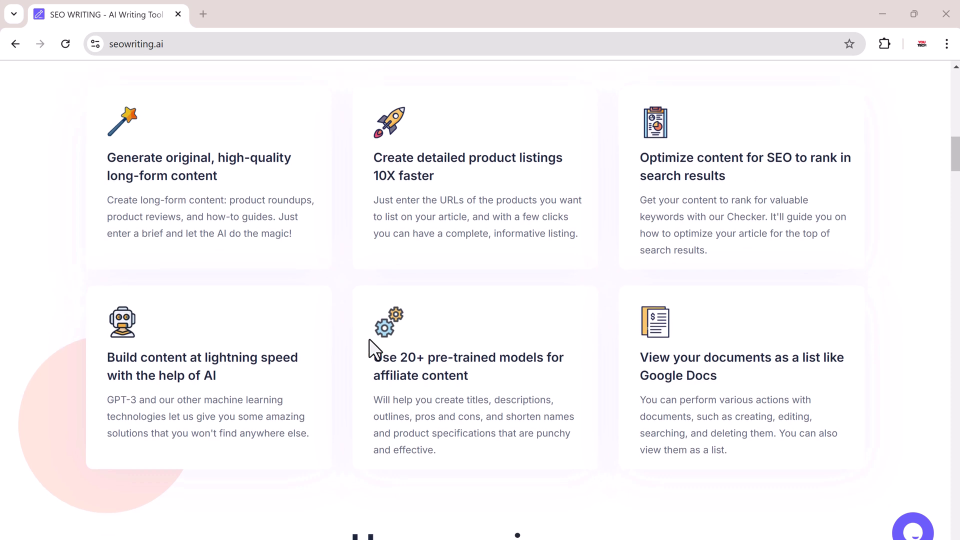
scroll(317, 350, down, 9)
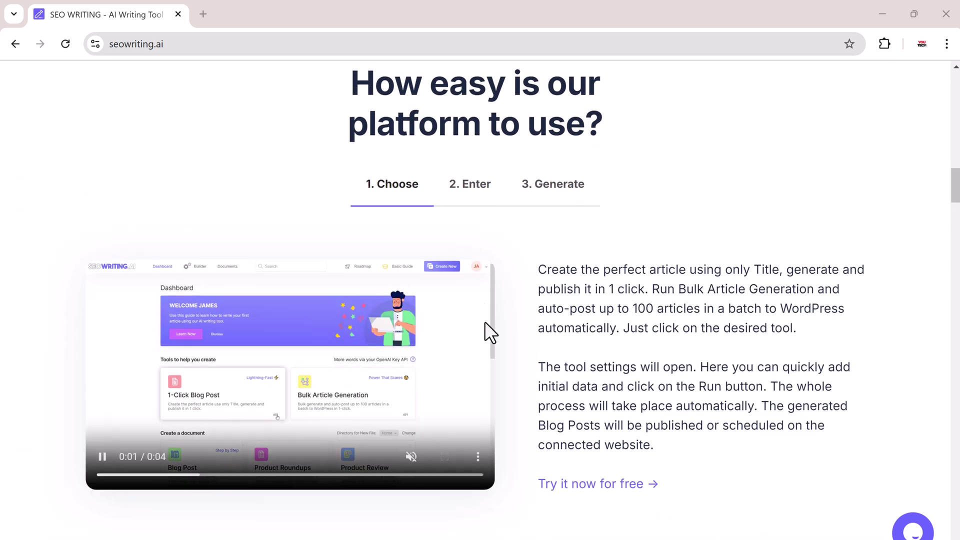
Step: View the Enter and Generate steps of the how-it-works walkthrough, then keep scrolling
click(476, 189)
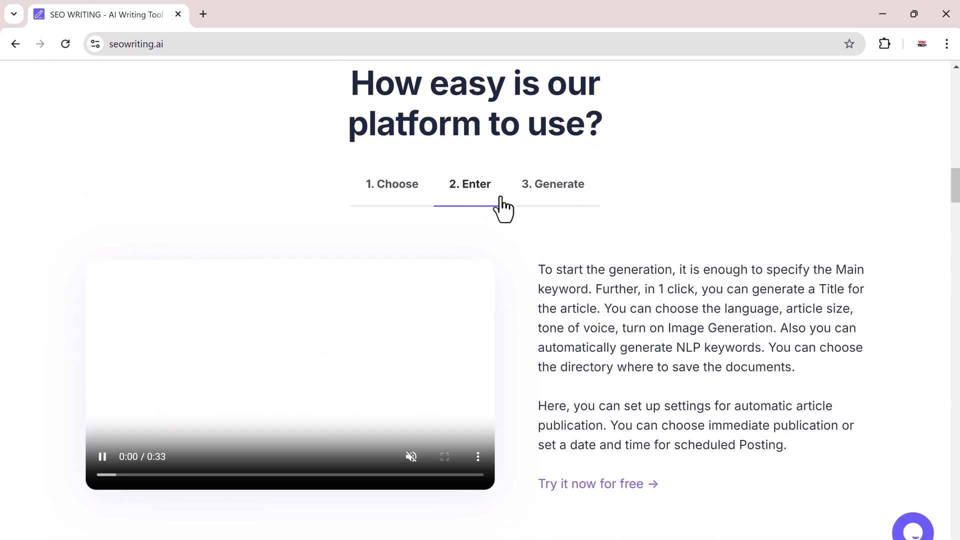
click(544, 200)
scroll(840, 315, down, 4)
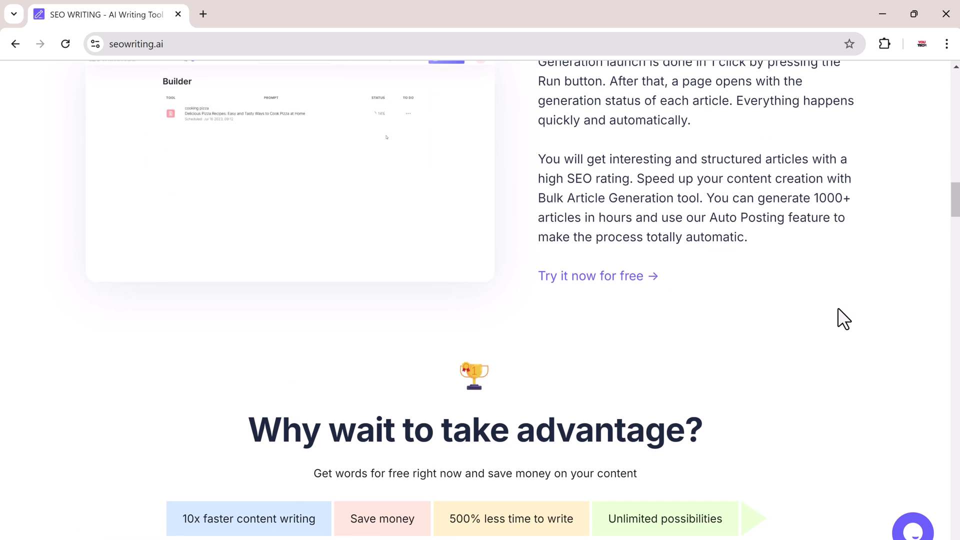
scroll(844, 319, down, 5)
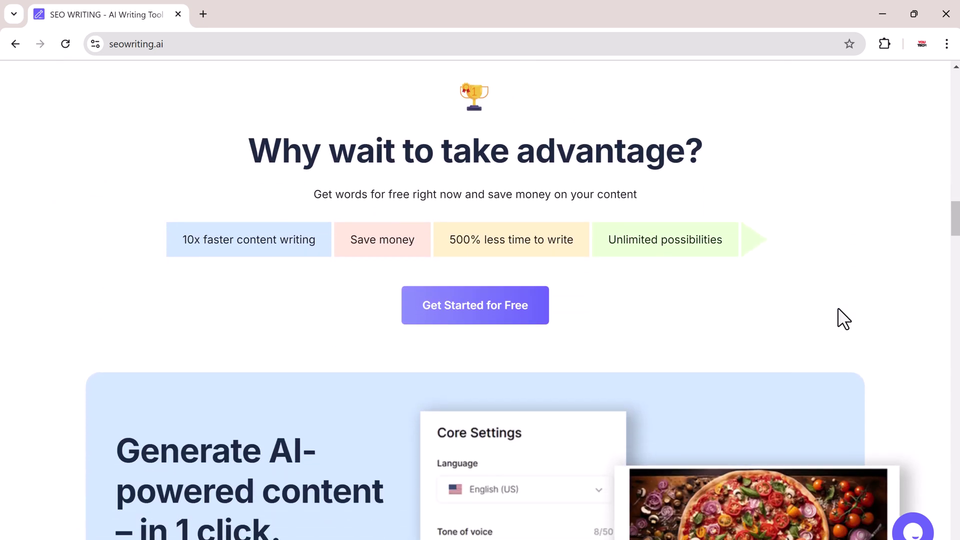
scroll(845, 319, down, 5)
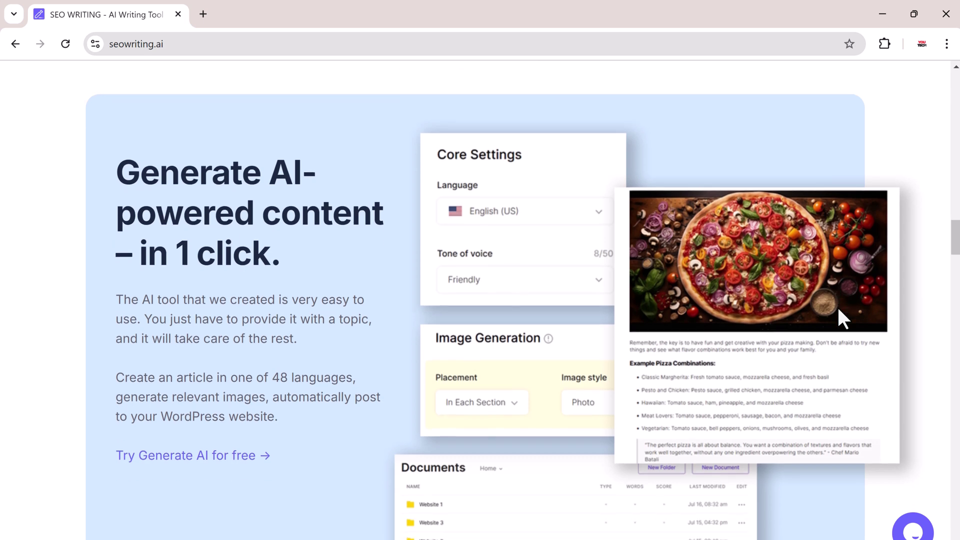
scroll(838, 310, down, 8)
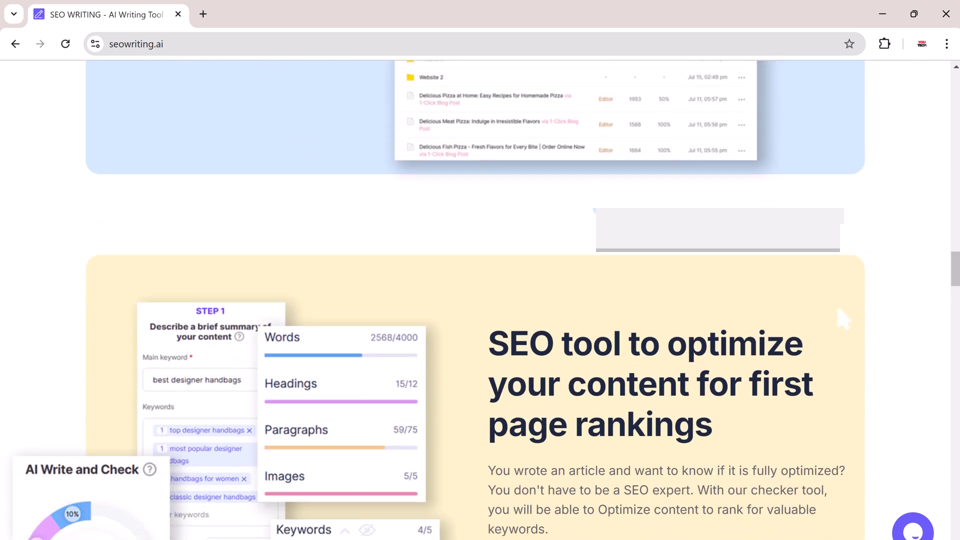
scroll(844, 319, down, 3)
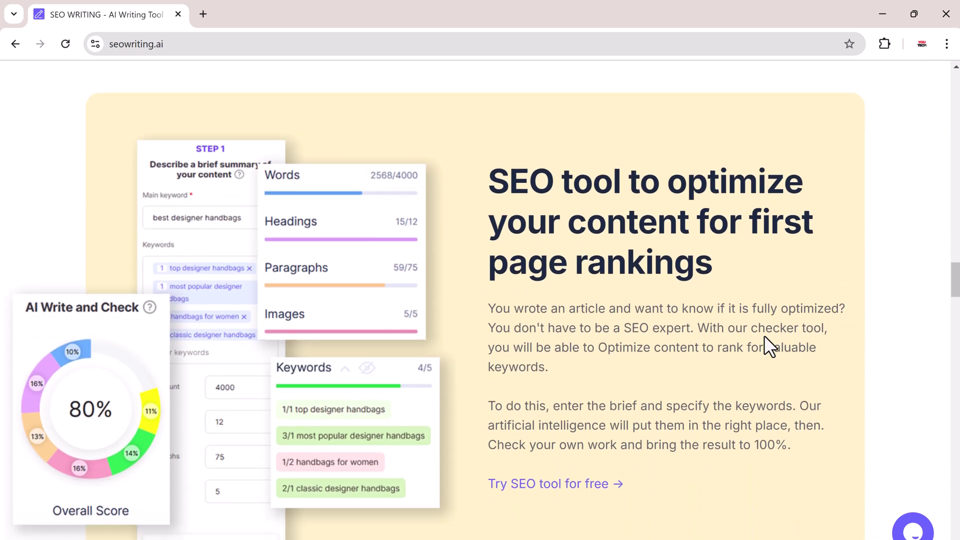
scroll(764, 335, down, 8)
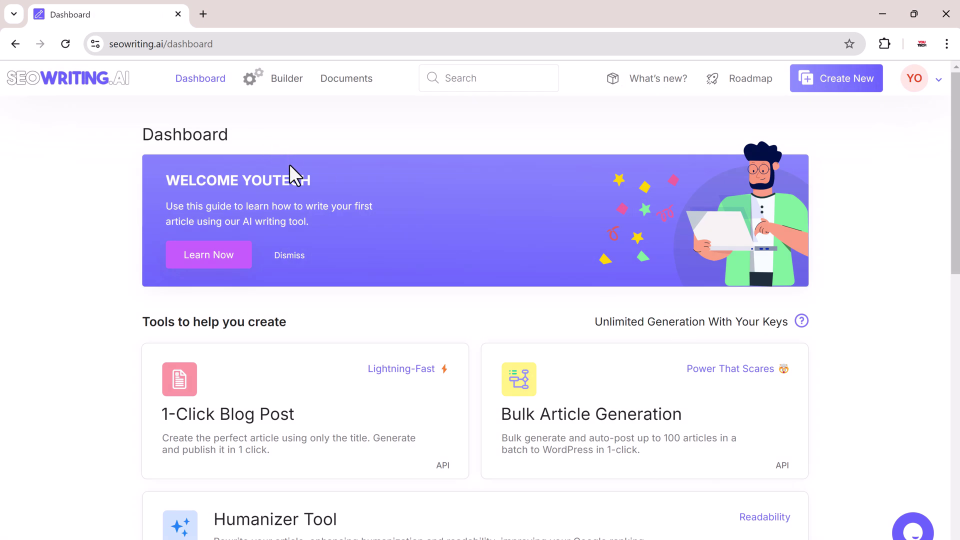
Step: Scroll the dashboard to the Tools to help you create section
scroll(446, 267, down, 4)
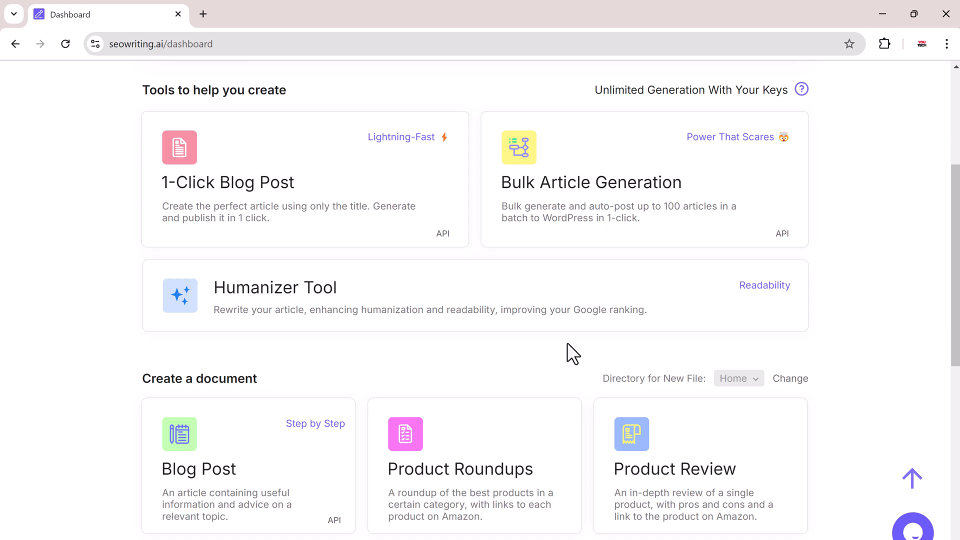
scroll(530, 353, down, 4)
scroll(524, 343, down, 1)
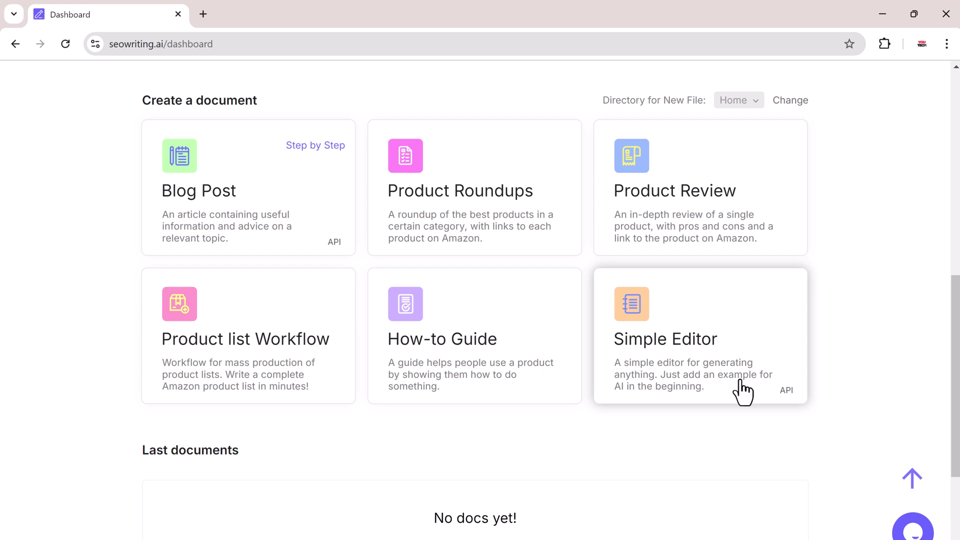
scroll(744, 392, up, 8)
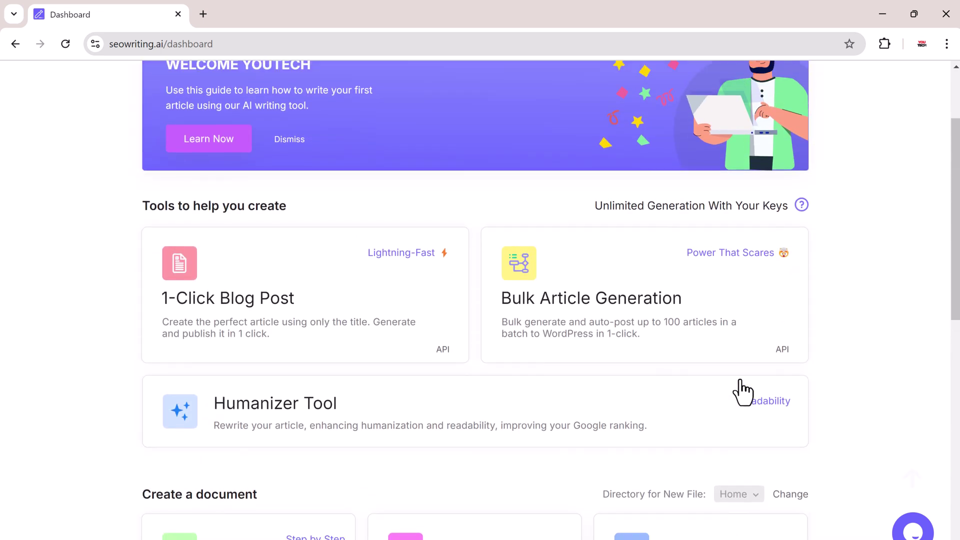
scroll(744, 393, up, 2)
scroll(364, 392, down, 1)
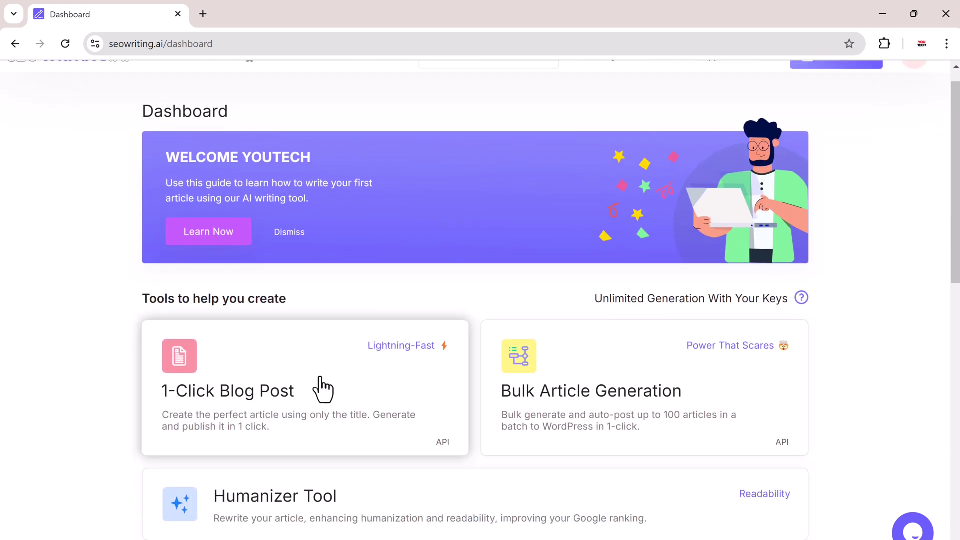
Step: Open 1-Click Blog Post and enter 'Make Money Online' as the main keyword
click(311, 375)
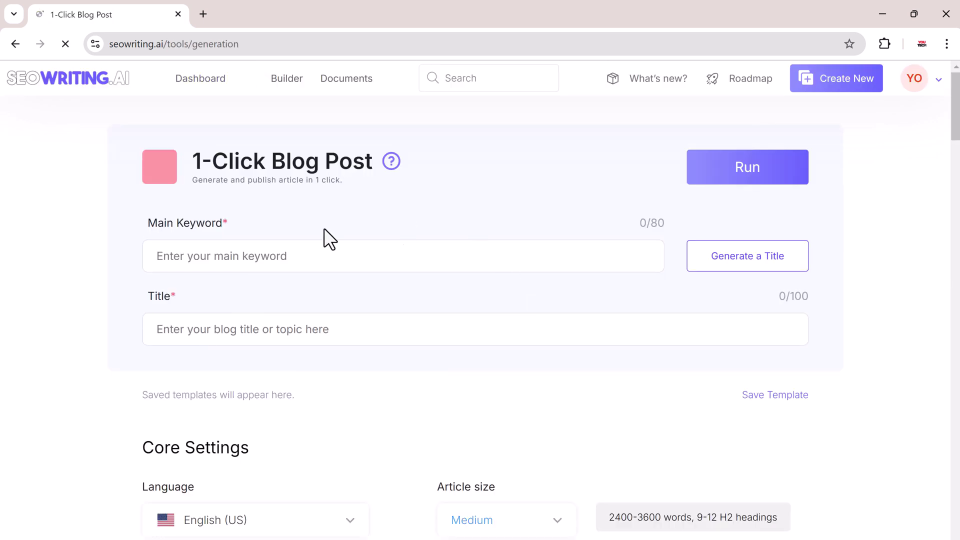
click(394, 257)
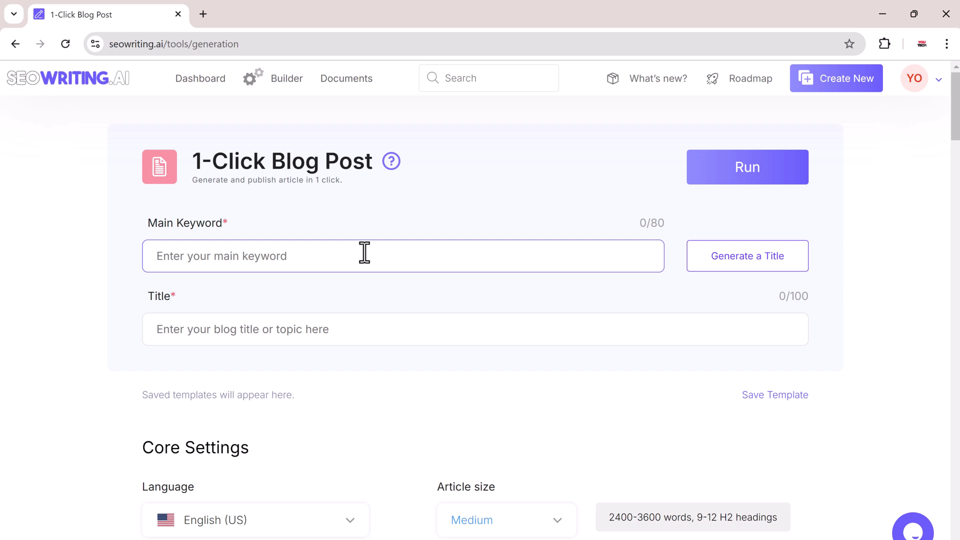
text(Make Money Online)
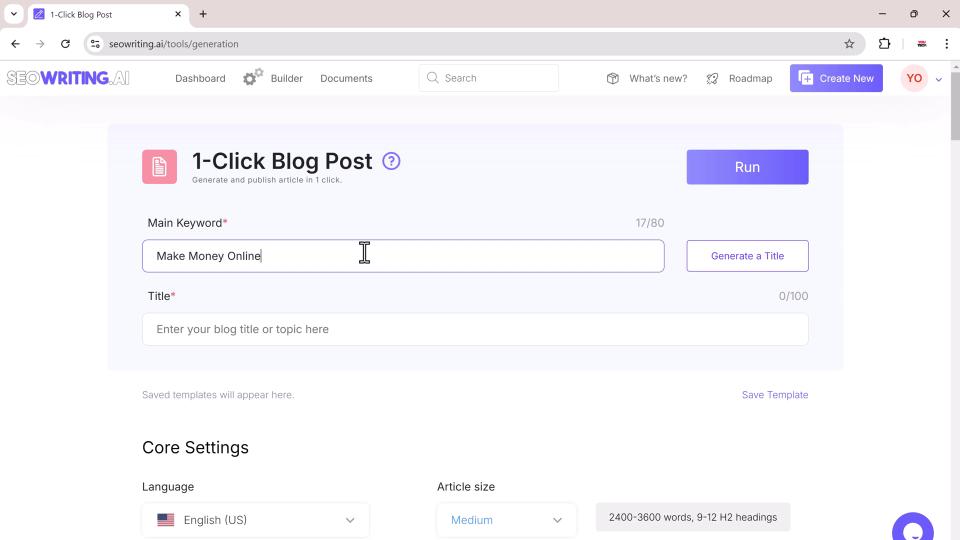
Step: Generate titles until 'Discover How to Make Money Online Today' appears
click(364, 325)
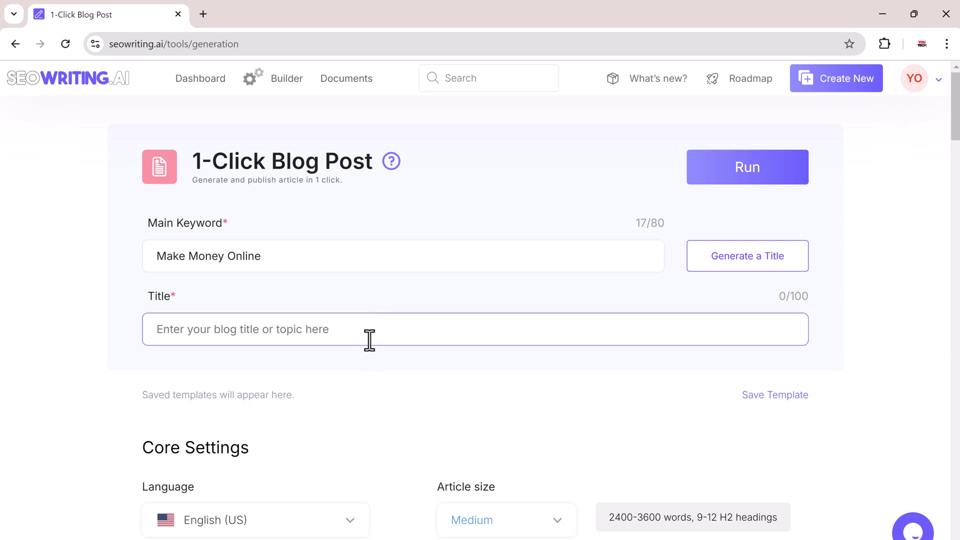
scroll(654, 290, down, 1)
click(741, 254)
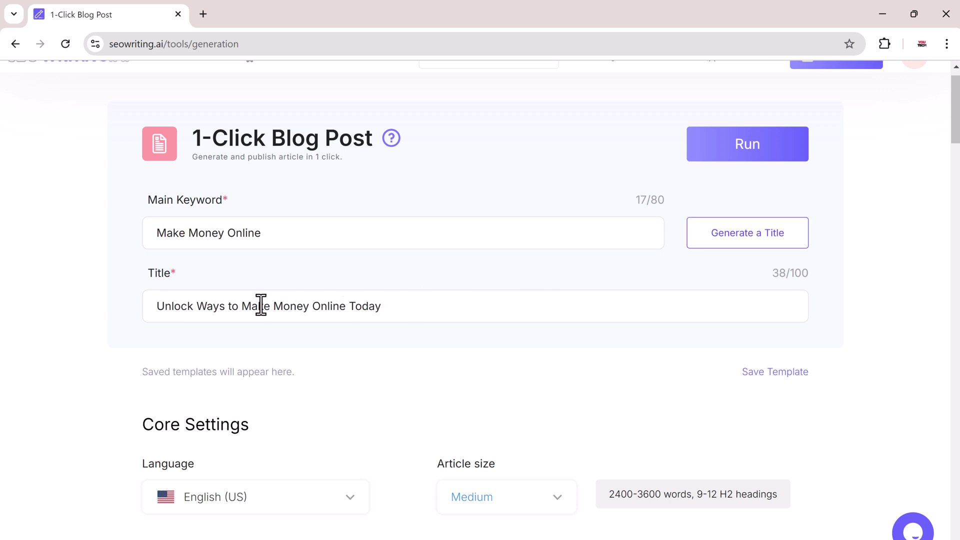
click(738, 250)
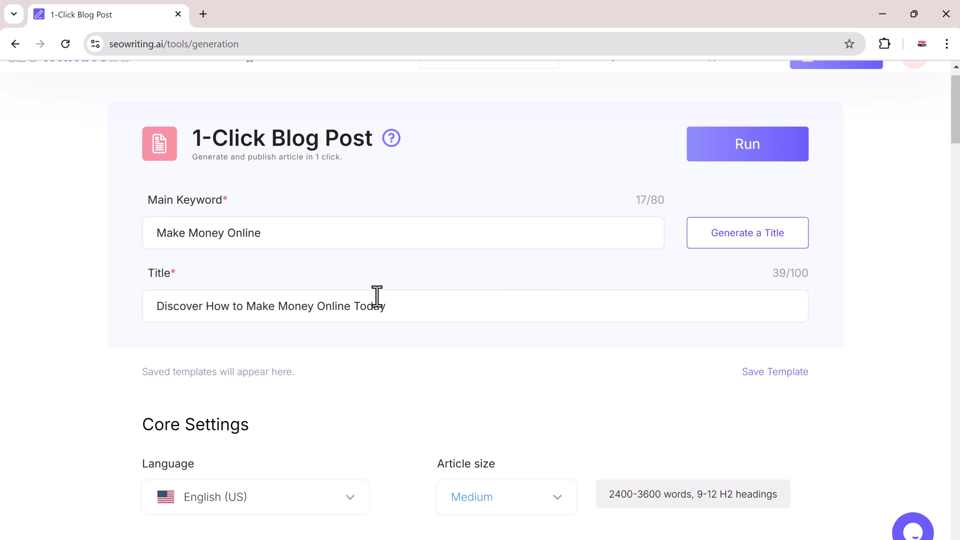
Step: Keep English (US) and Medium (2400-3600 words) size, and choose the Informational tone of voice
scroll(396, 347, down, 5)
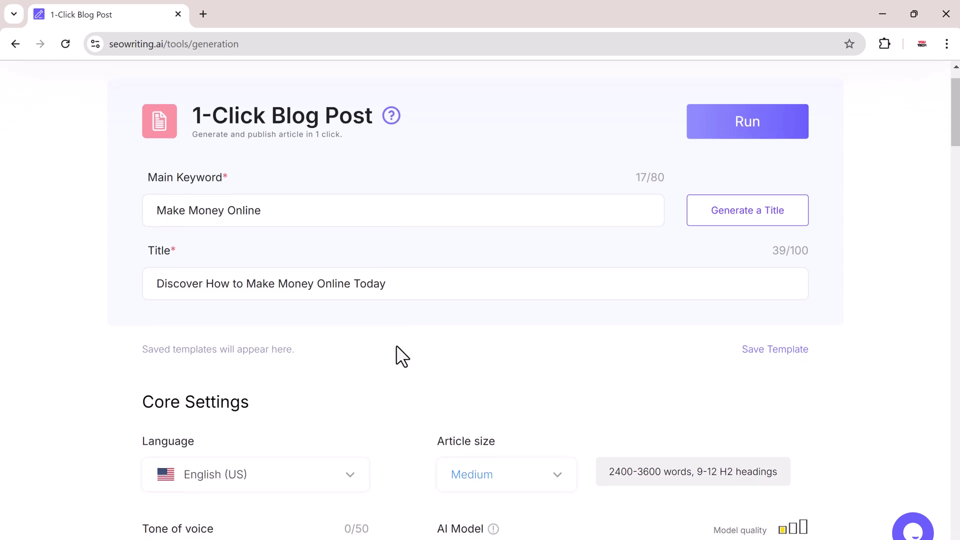
scroll(396, 346, down, 3)
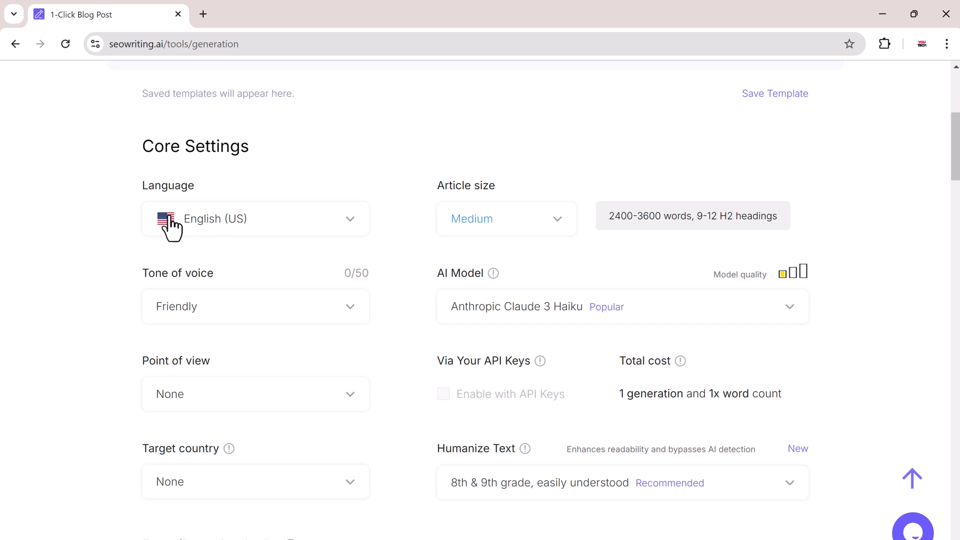
click(353, 220)
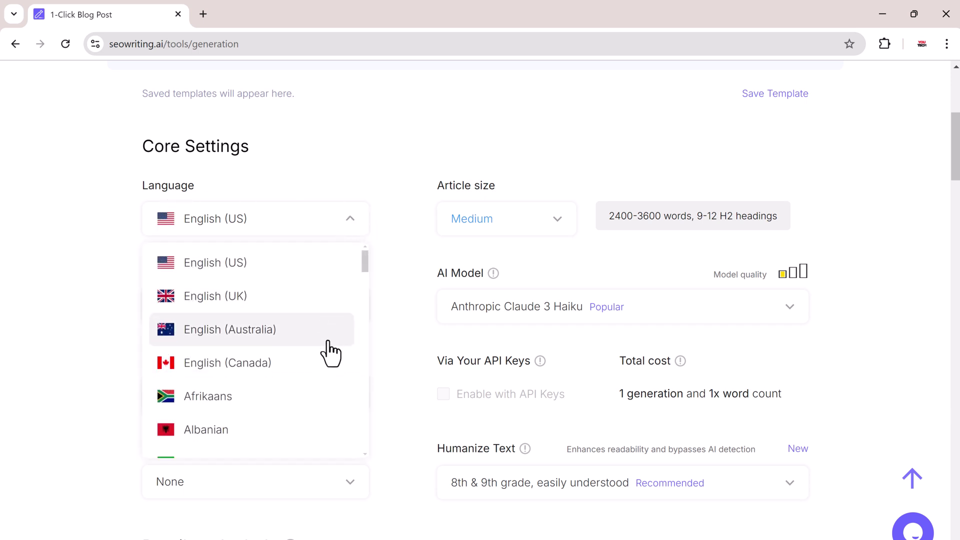
scroll(399, 343, down, 2)
click(285, 212)
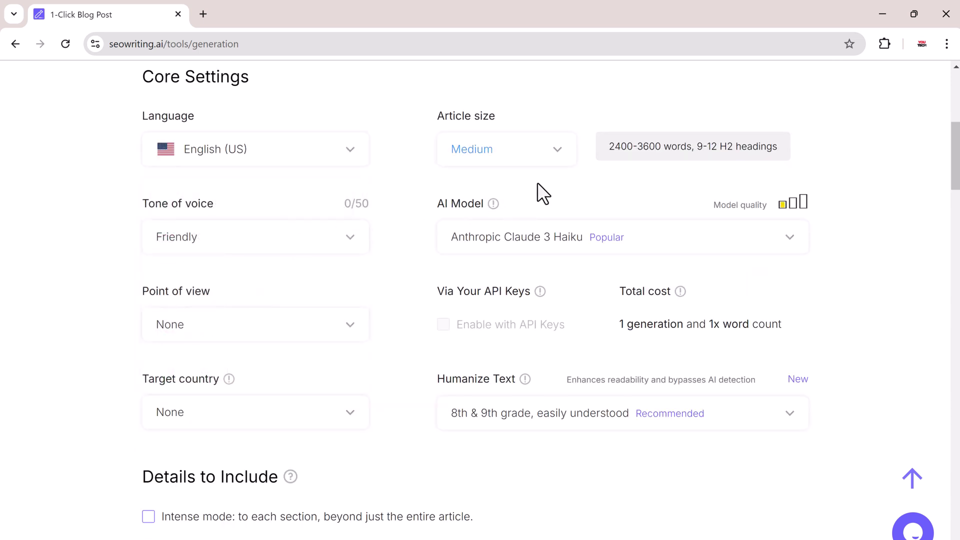
click(557, 161)
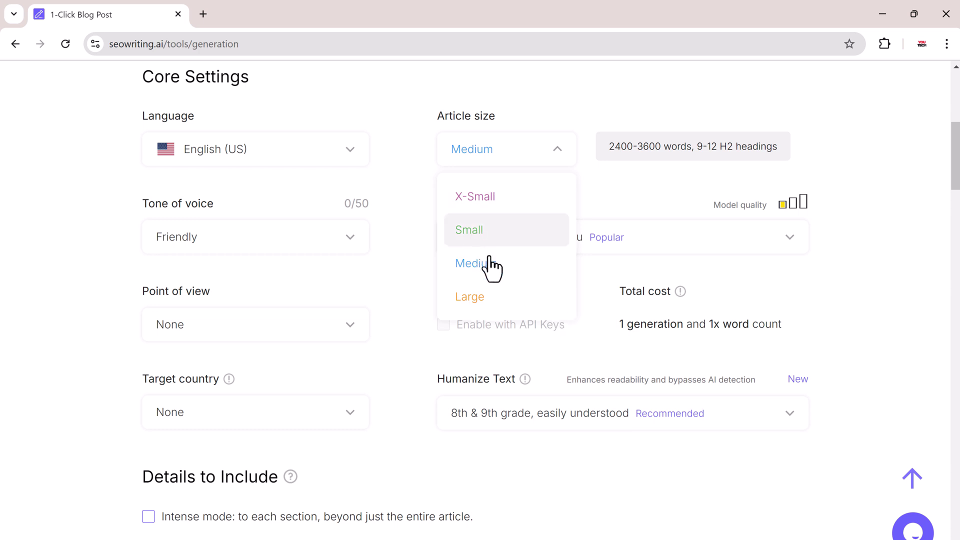
click(499, 274)
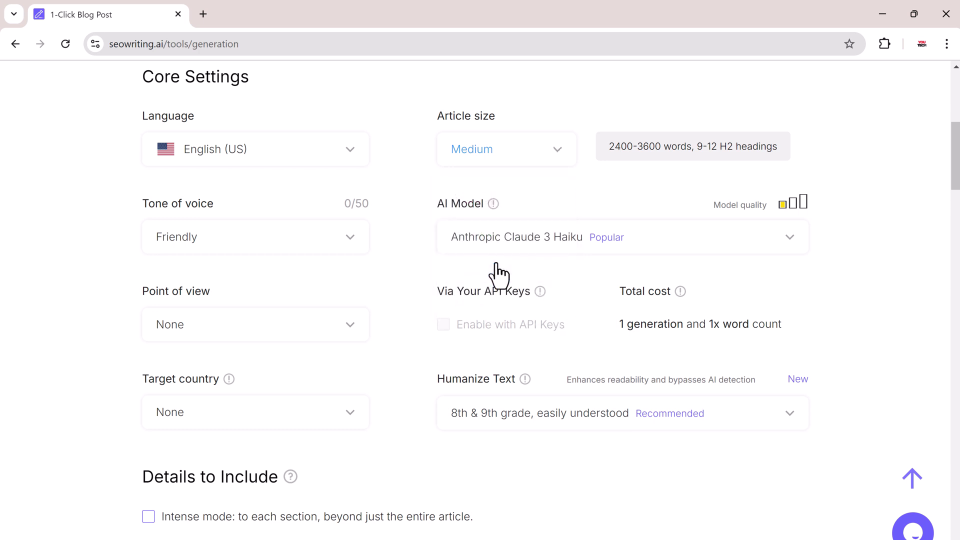
click(352, 242)
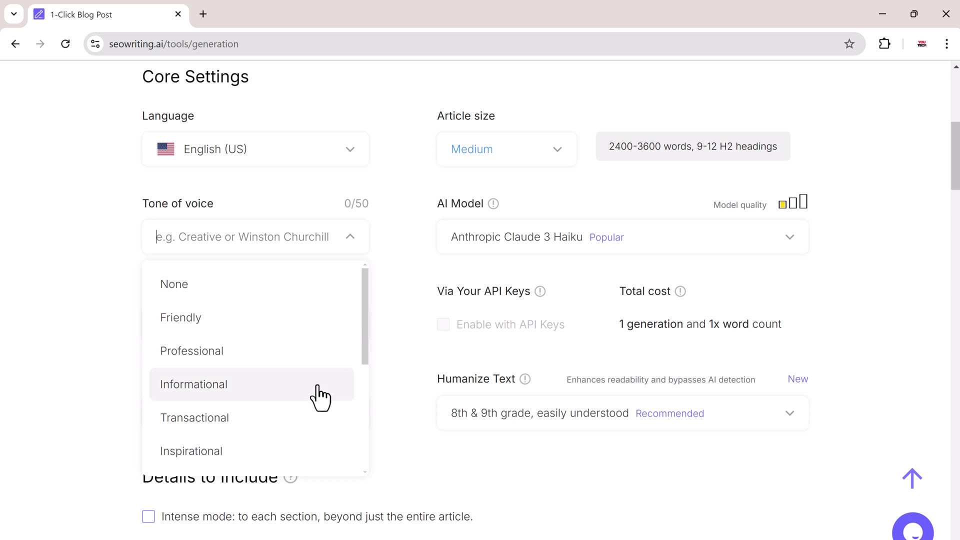
click(315, 386)
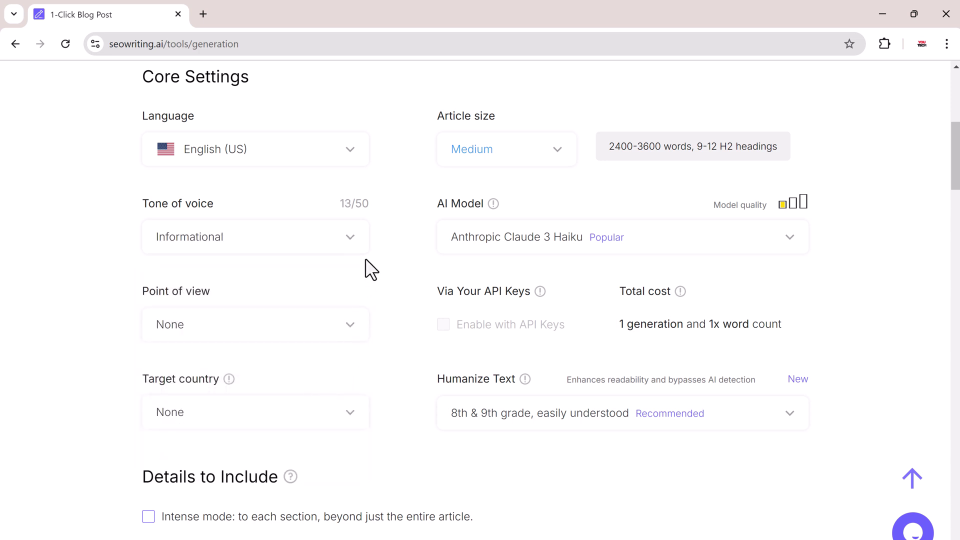
Step: Switch the AI model to GPT-4o Last Model and point of view to first person singular
click(788, 248)
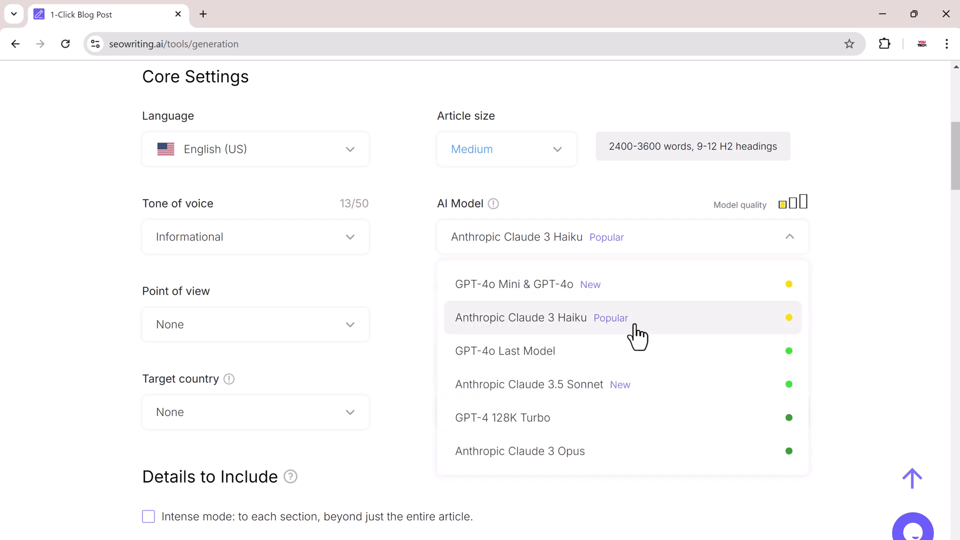
click(676, 361)
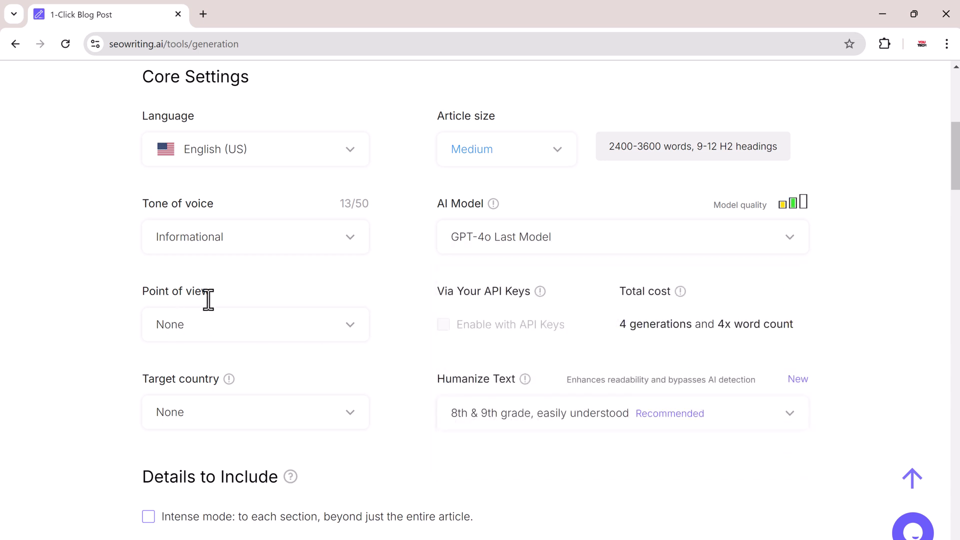
click(355, 335)
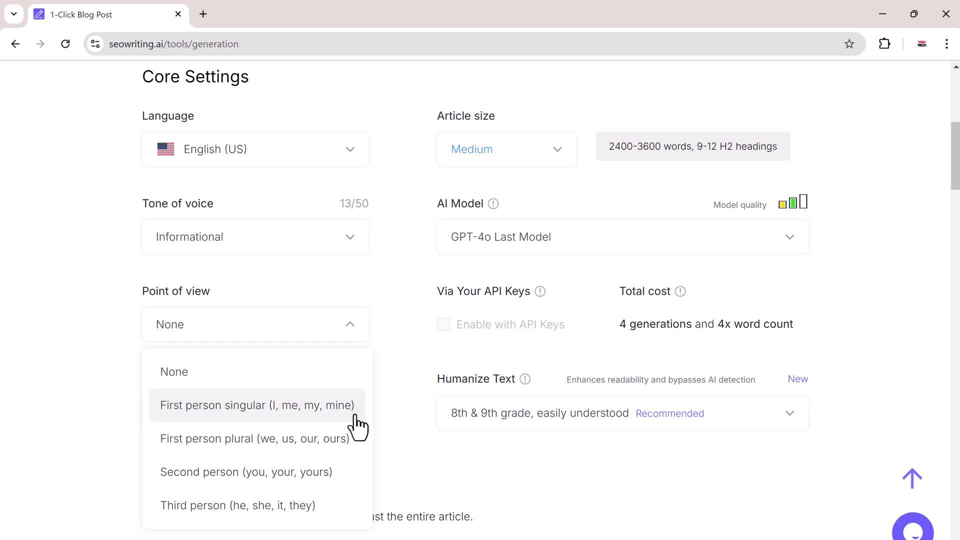
click(260, 408)
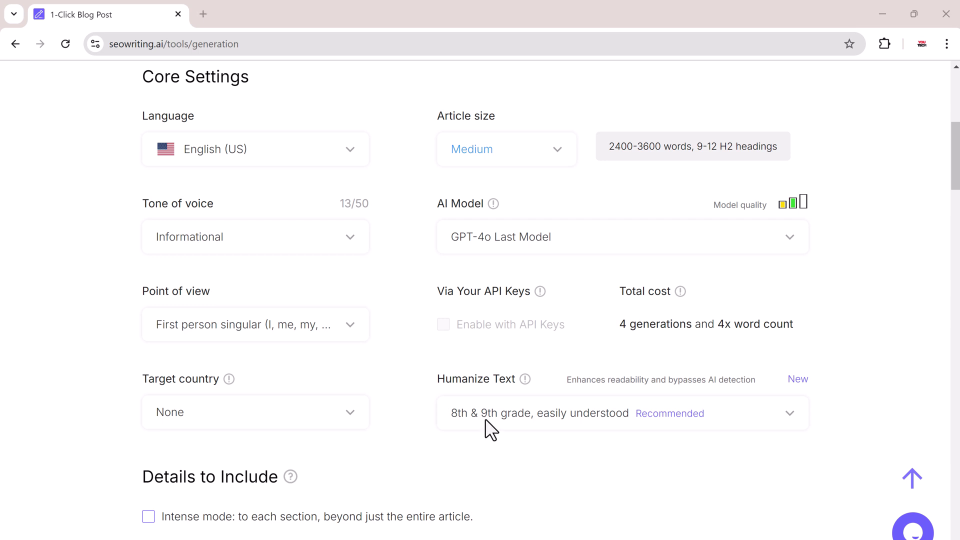
Step: Target the United States and keep Humanize Text at 8th & 9th grade, easily understood
scroll(490, 430, down, 1)
click(350, 394)
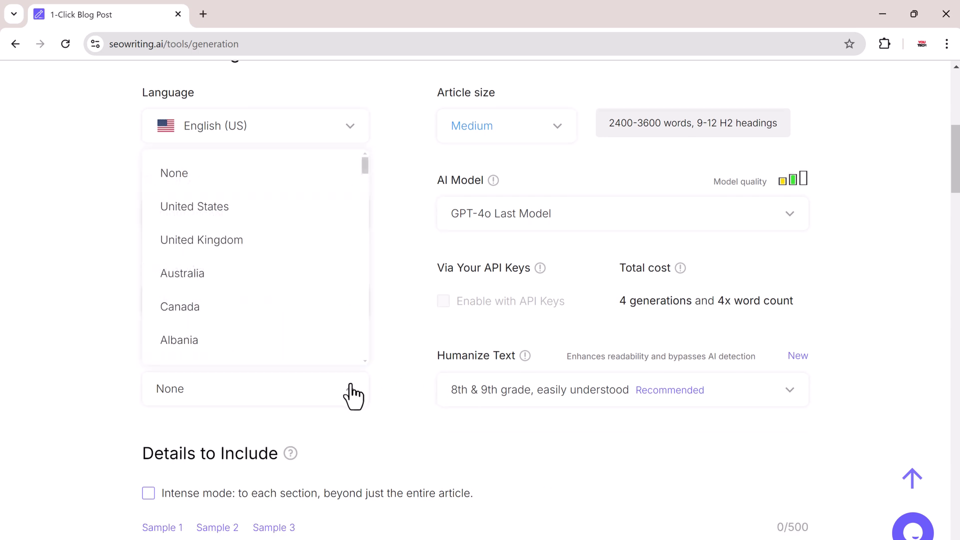
scroll(318, 338, down, 10)
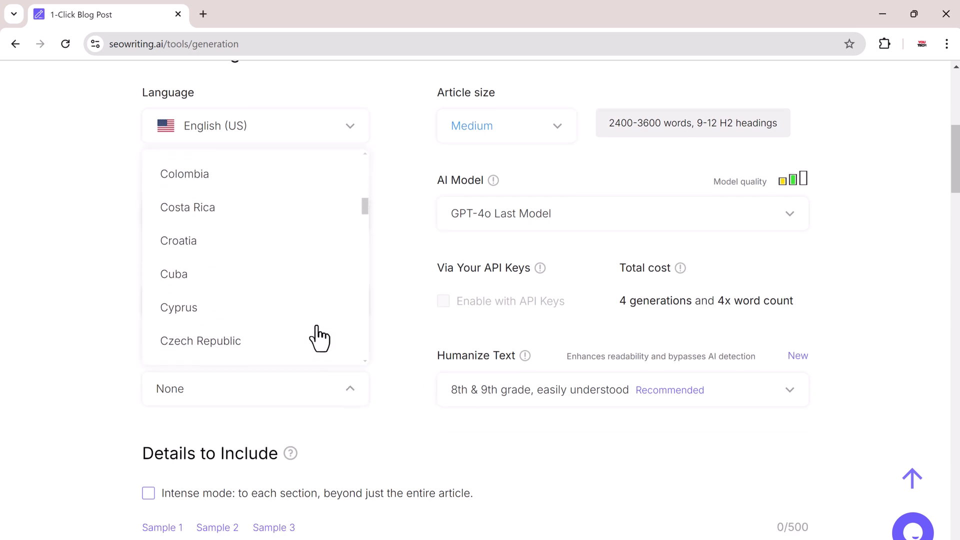
scroll(319, 339, up, 10)
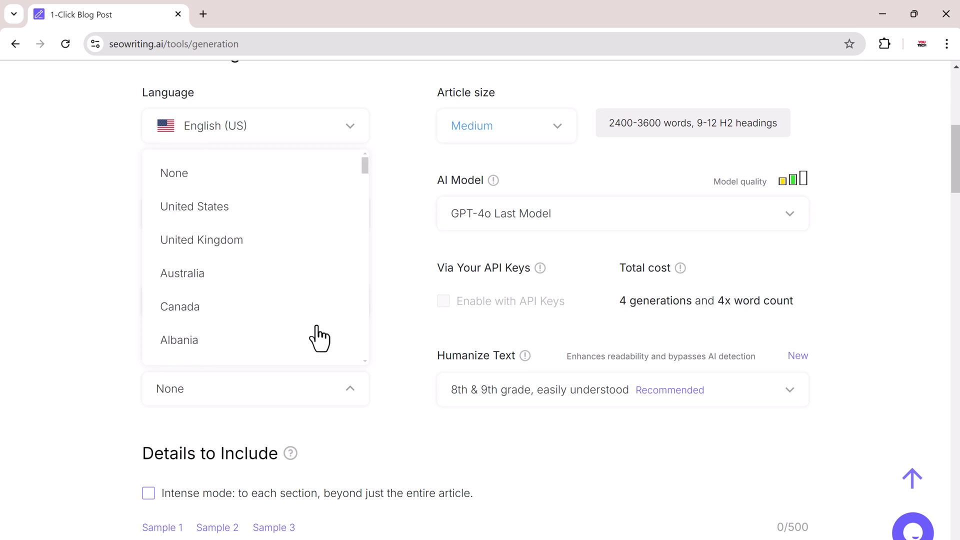
click(310, 226)
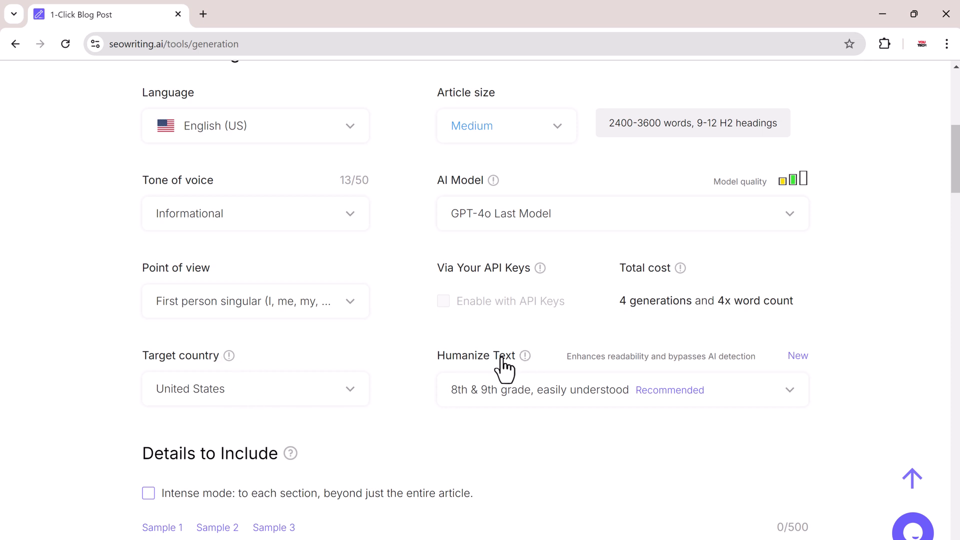
click(797, 400)
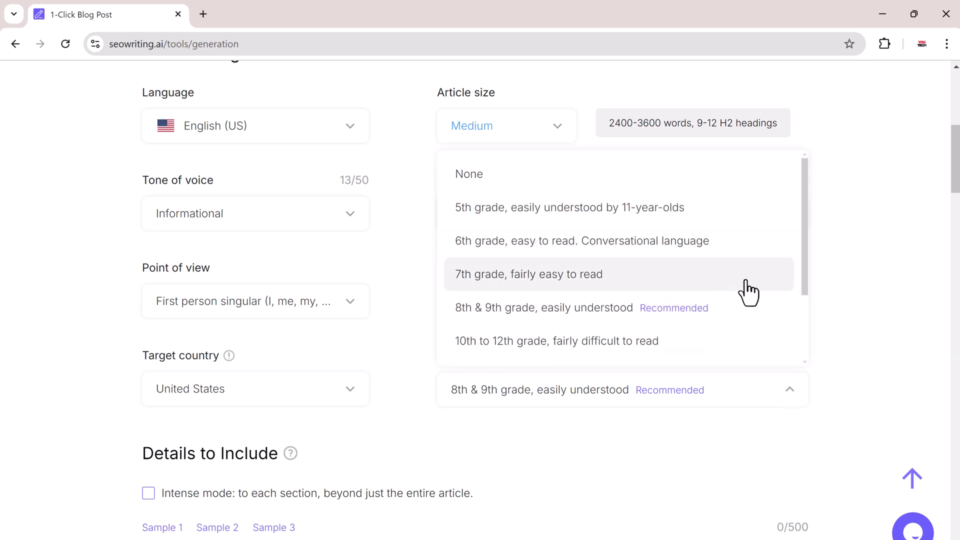
click(761, 398)
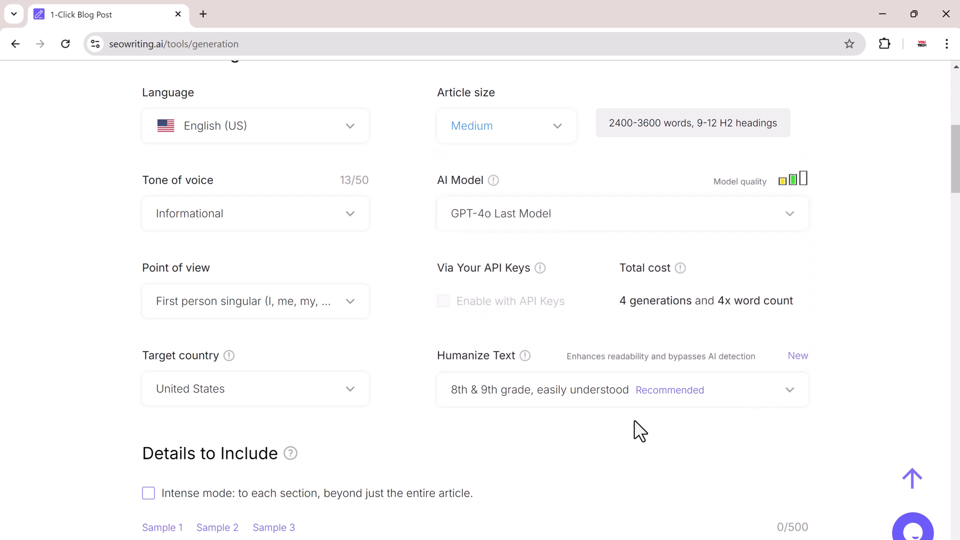
scroll(623, 418, down, 6)
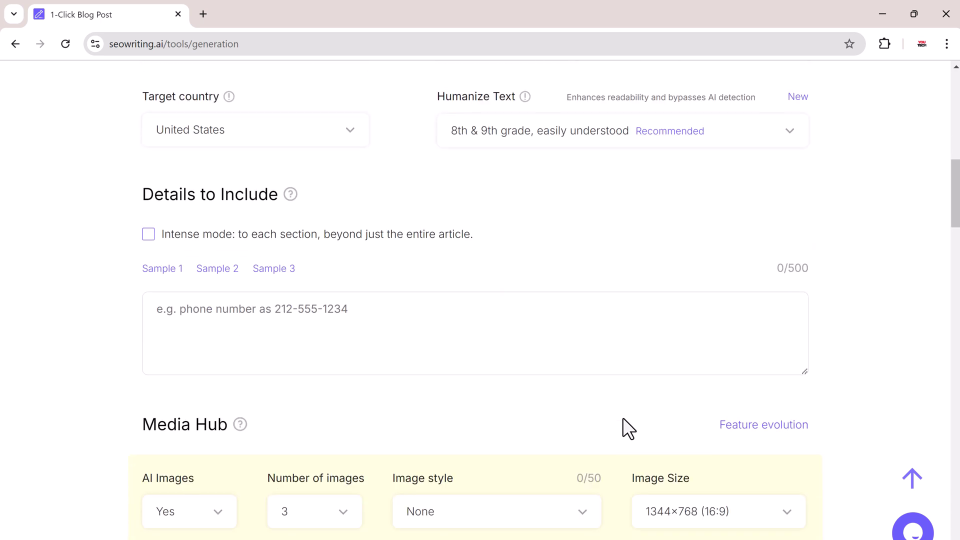
scroll(622, 417, down, 1)
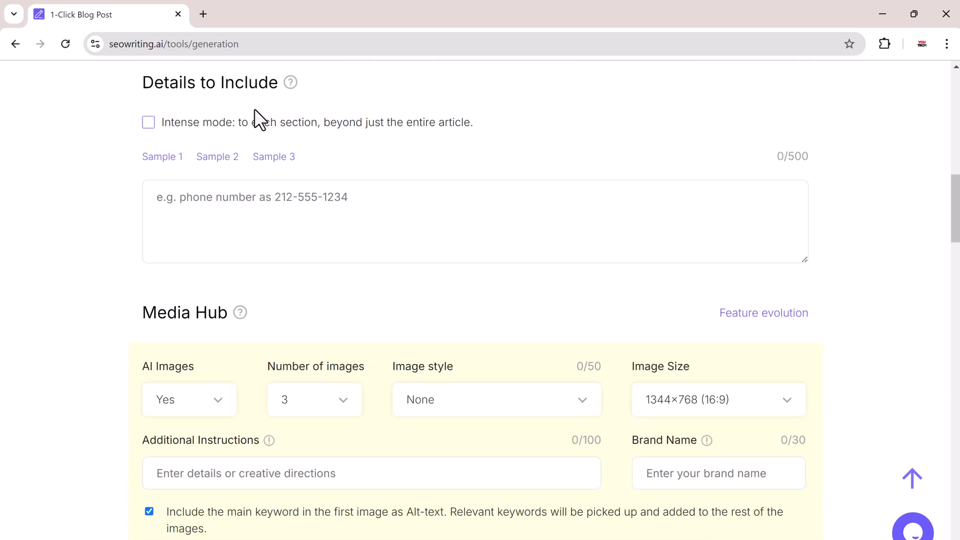
click(149, 123)
click(149, 123)
mouse_move(209, 159)
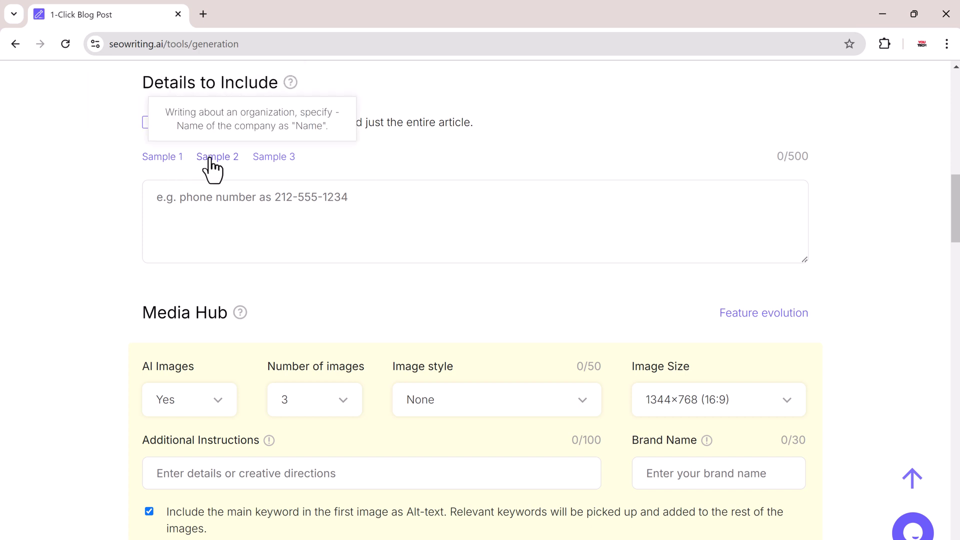
mouse_move(268, 159)
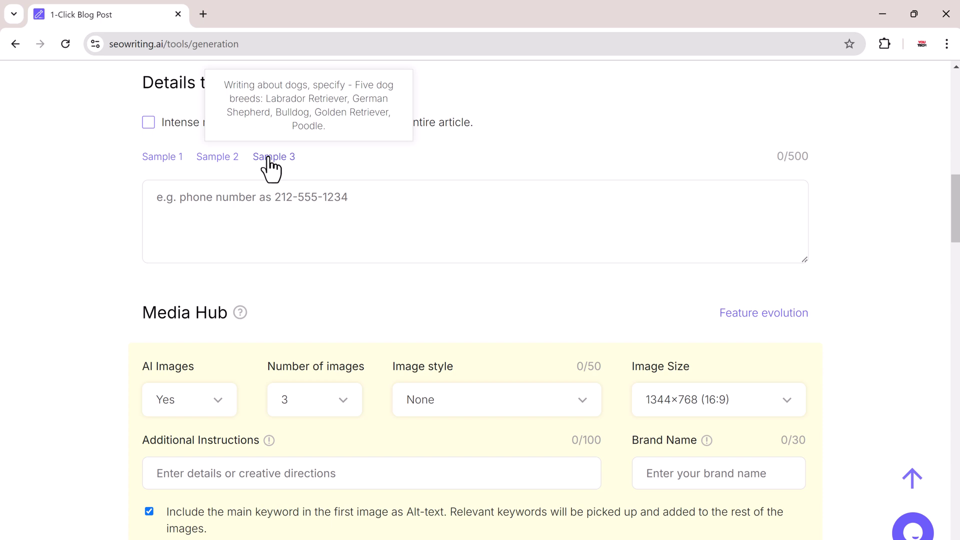
click(257, 206)
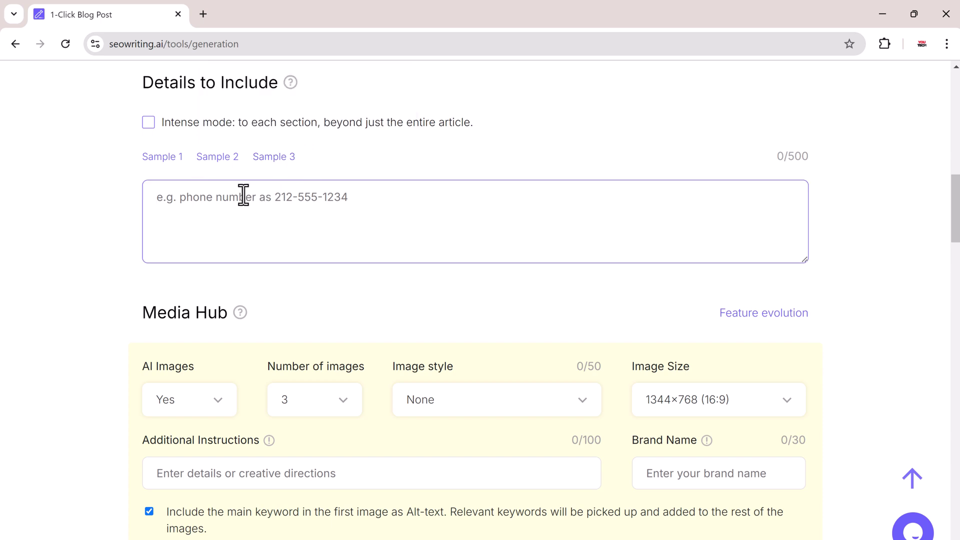
Step: Keep AI Images Yes with 3 images, choose Photo style, and leave size at 1344×768
scroll(388, 247, down, 3)
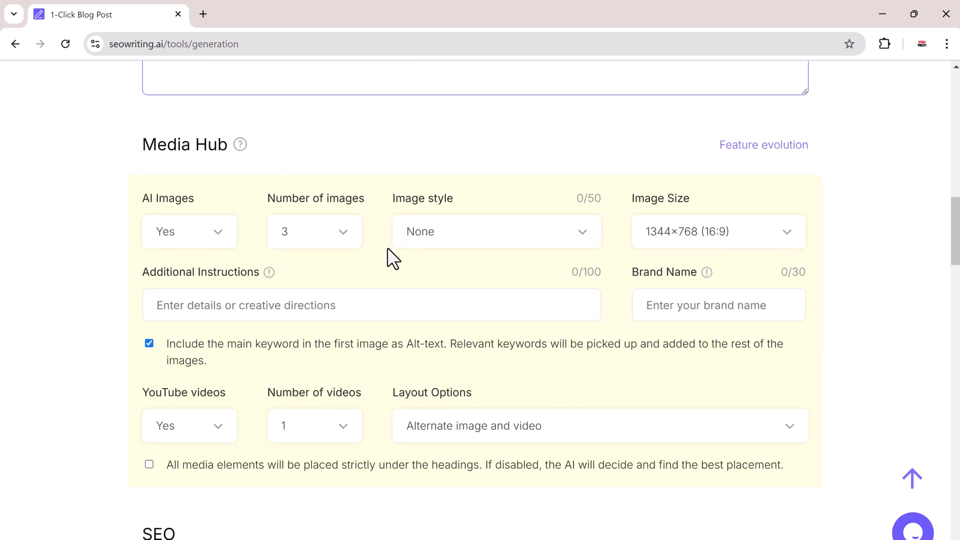
scroll(389, 250, down, 1)
click(219, 169)
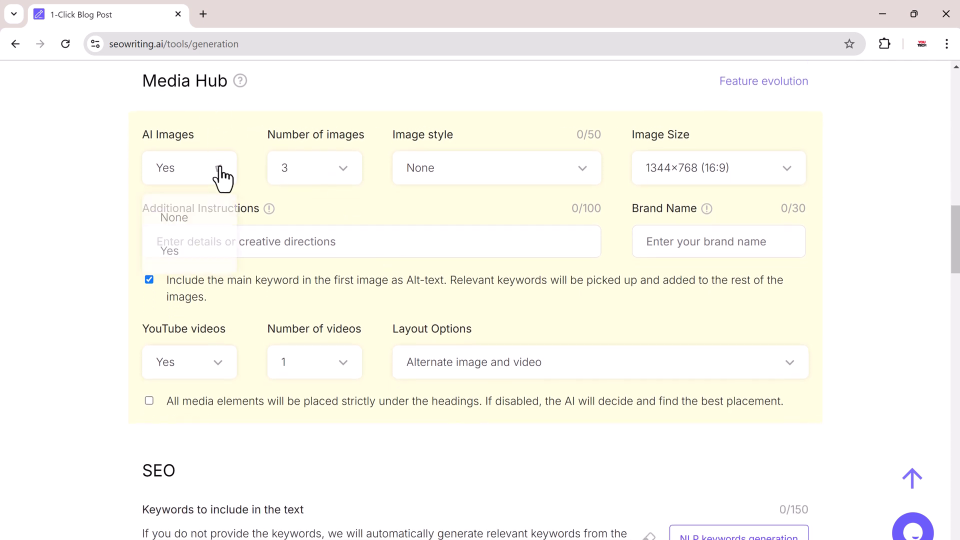
click(220, 177)
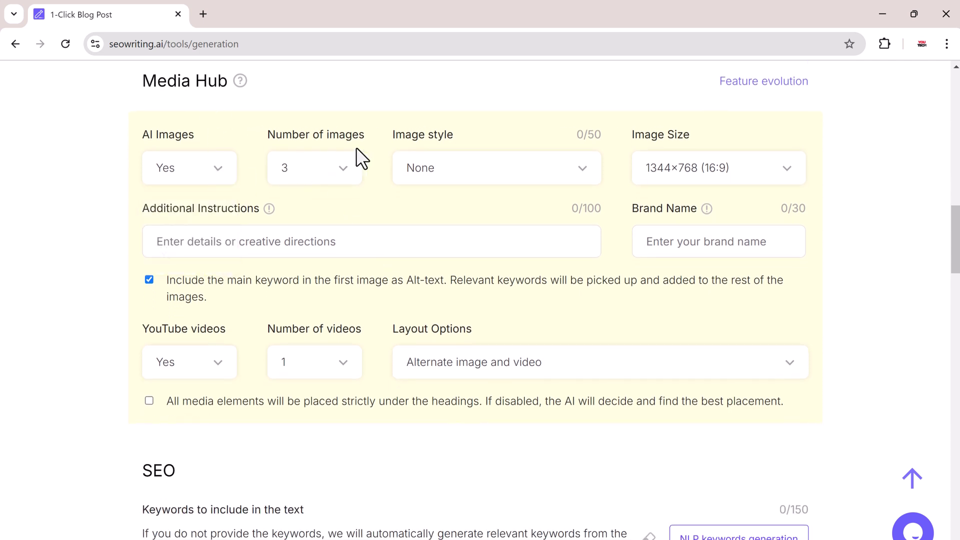
click(352, 176)
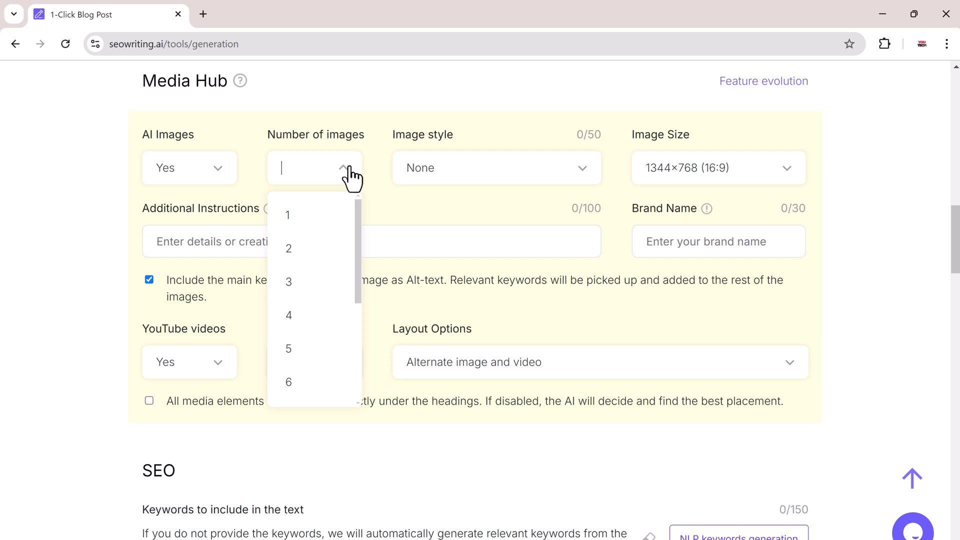
click(312, 280)
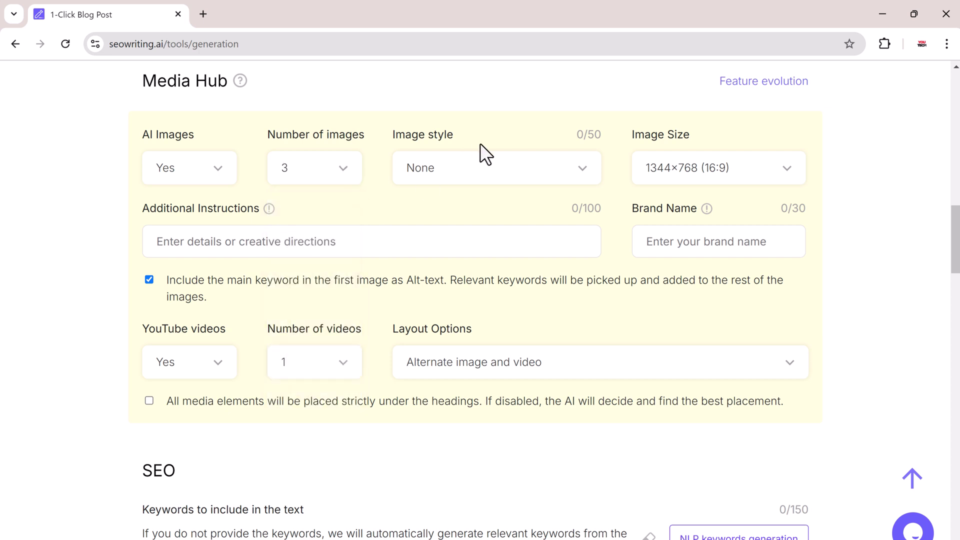
click(586, 169)
click(463, 253)
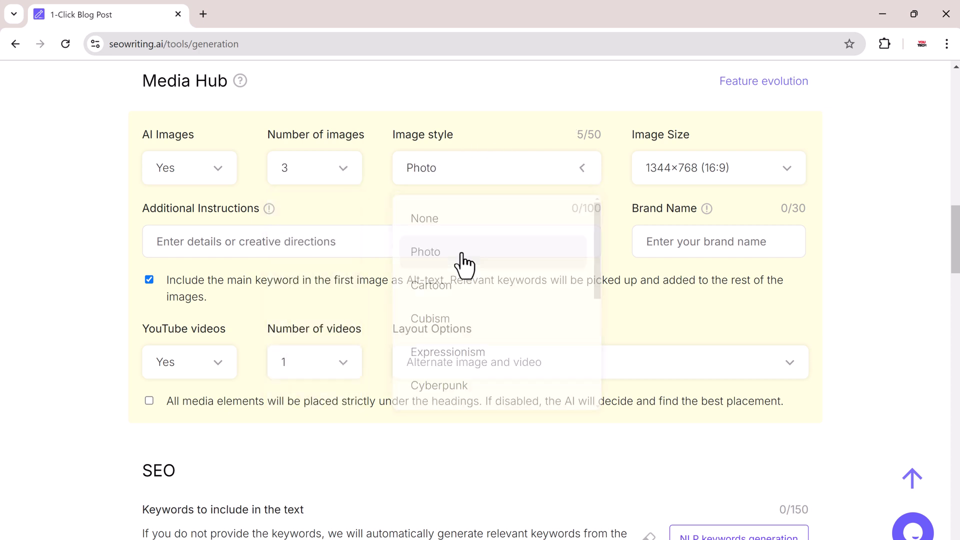
click(766, 177)
click(655, 245)
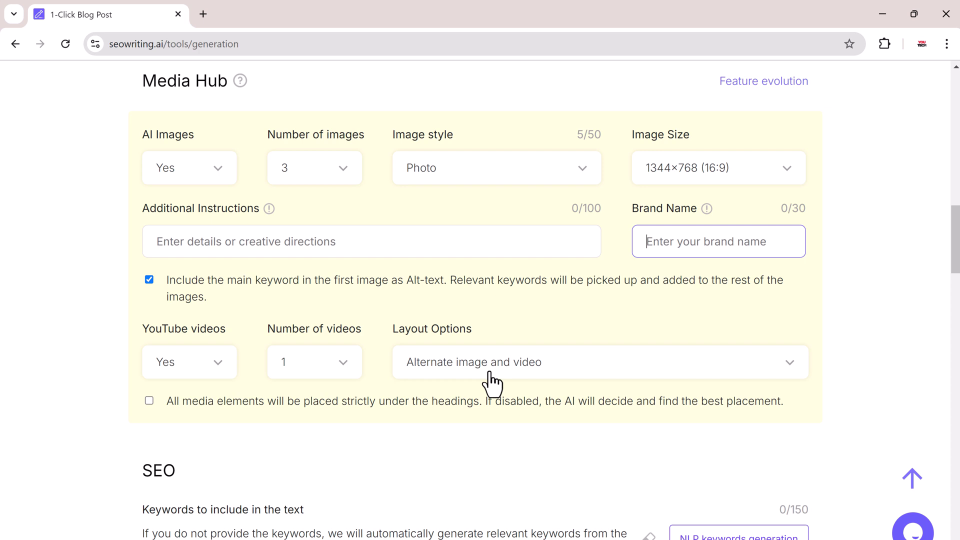
Step: Fill the SEO keyword box with nine NLP-generated keywords like 'passive income opportunities'
scroll(489, 373, down, 4)
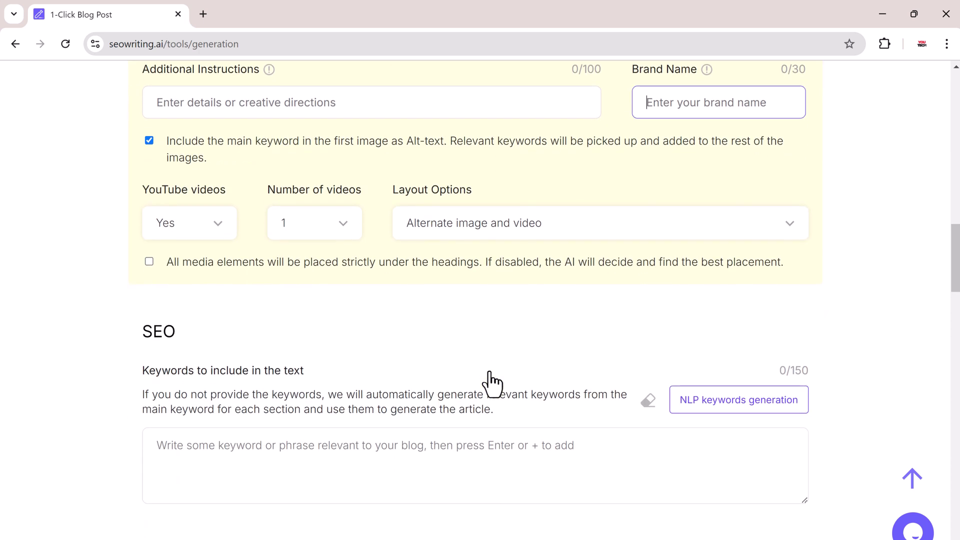
scroll(489, 370, down, 3)
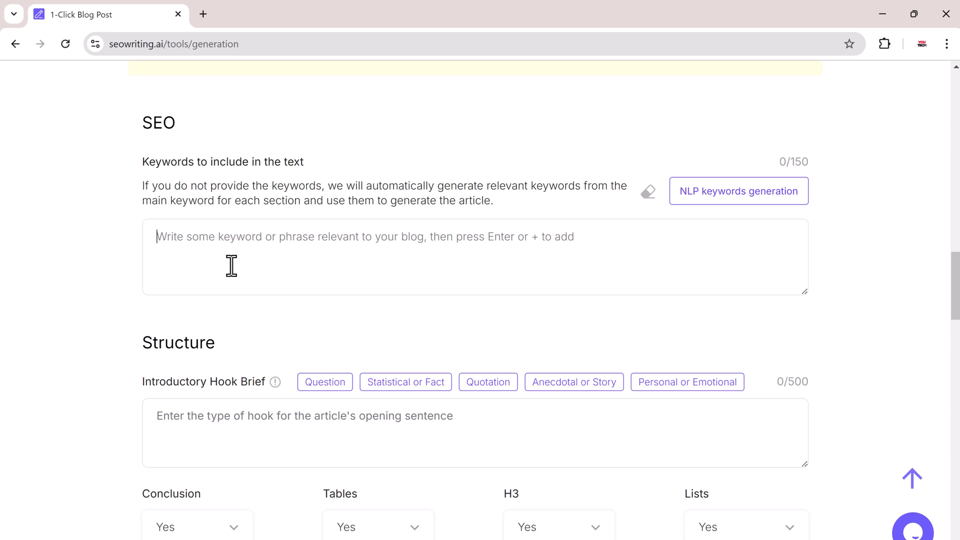
click(712, 200)
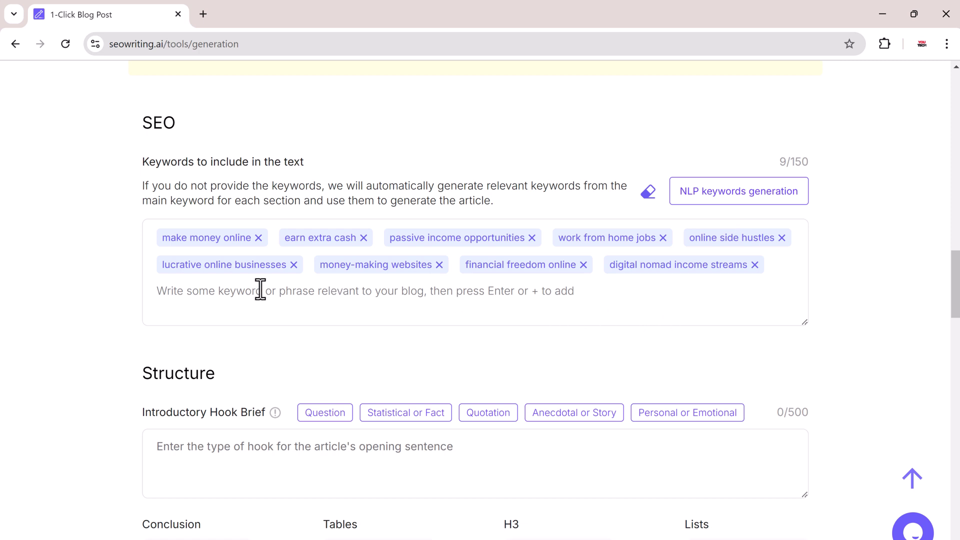
scroll(260, 289, down, 1)
scroll(260, 289, down, 3)
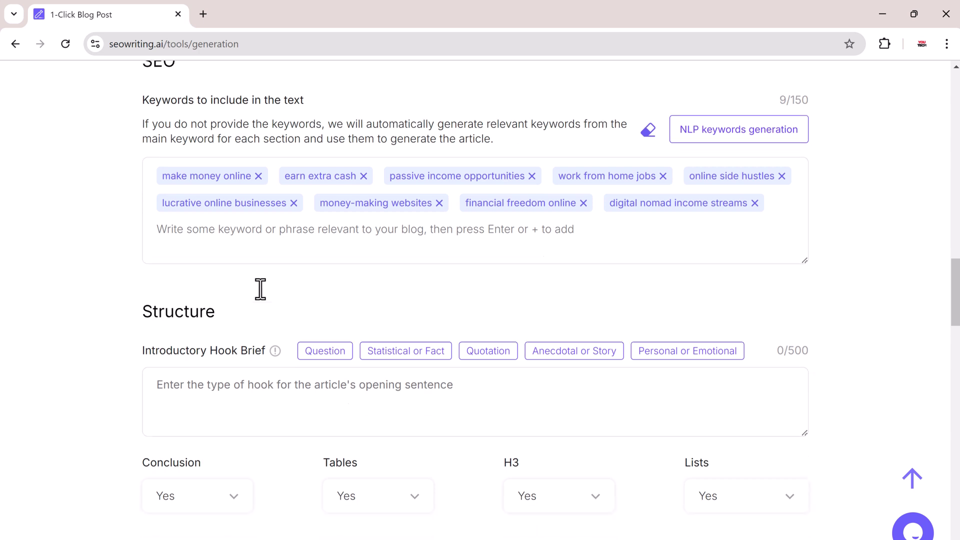
Step: Choose the Statistical or Fact introductory hook and keep Tables and Quotes set to Yes
scroll(260, 289, down, 3)
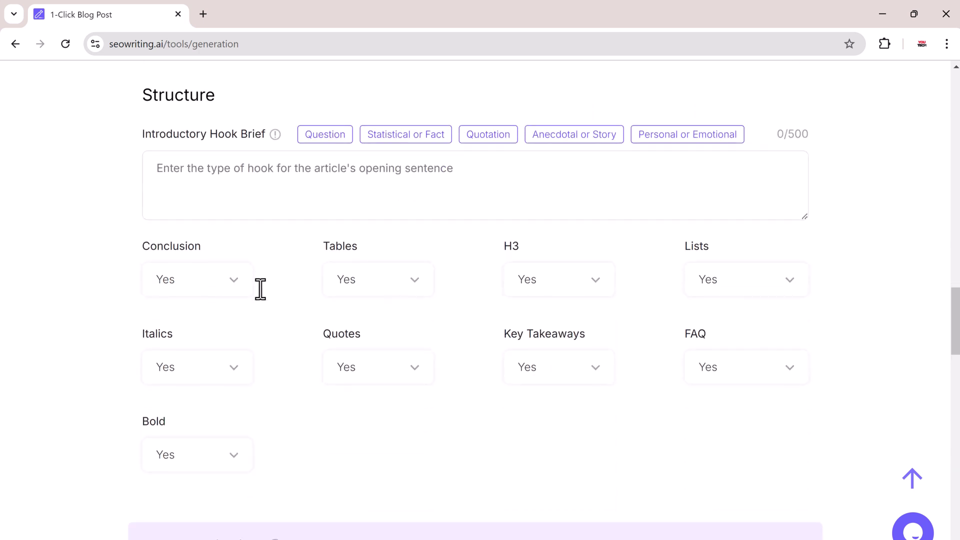
click(407, 142)
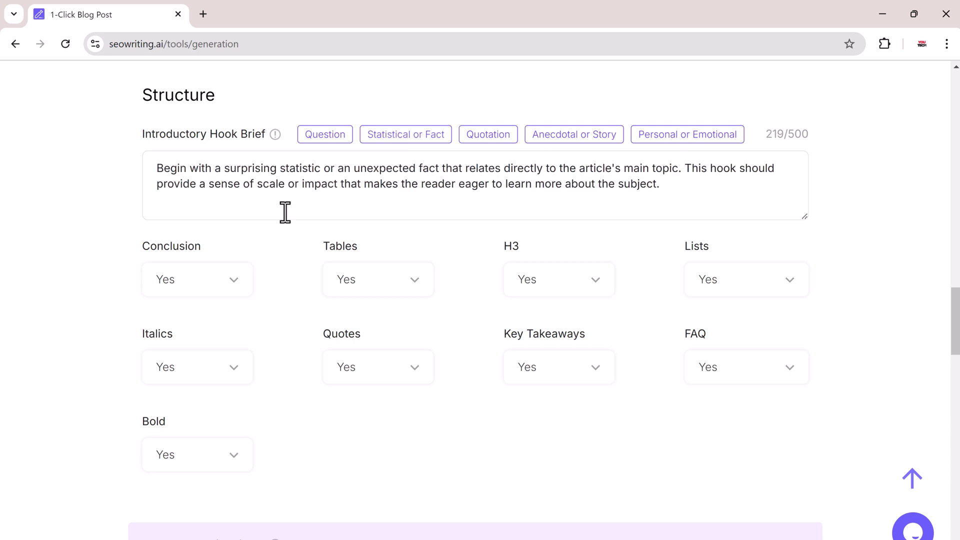
click(415, 281)
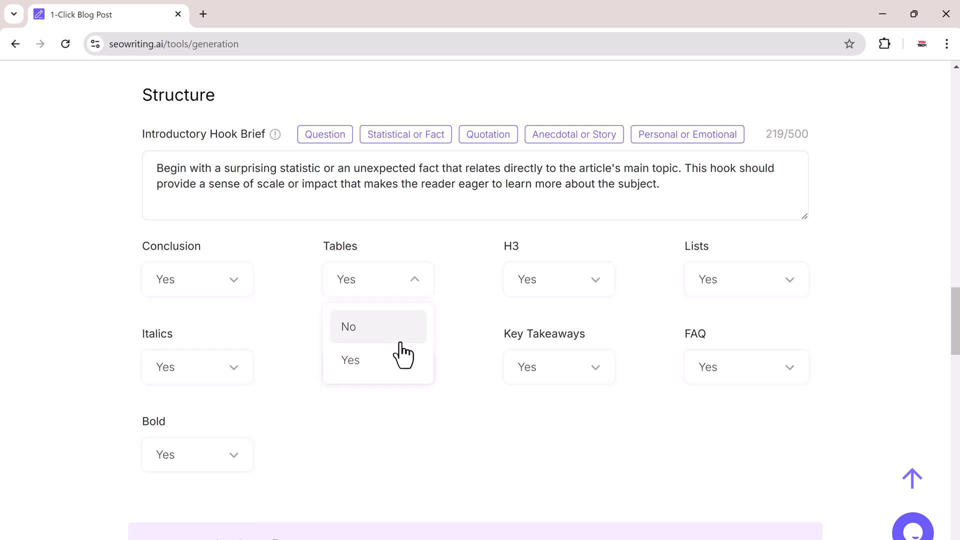
click(469, 249)
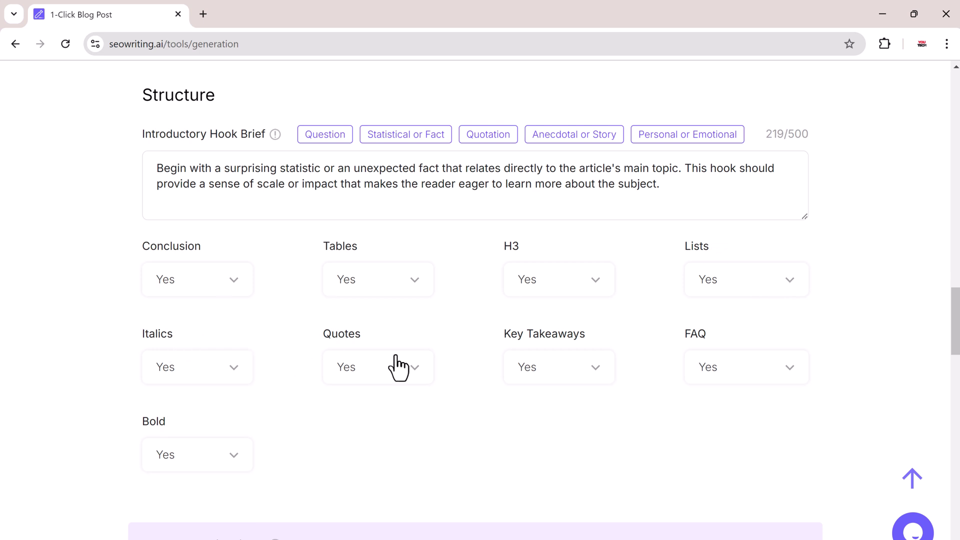
click(413, 374)
click(449, 415)
Step: Leave the internal linking WordPress site at None and turn on external linking
scroll(279, 377, down, 7)
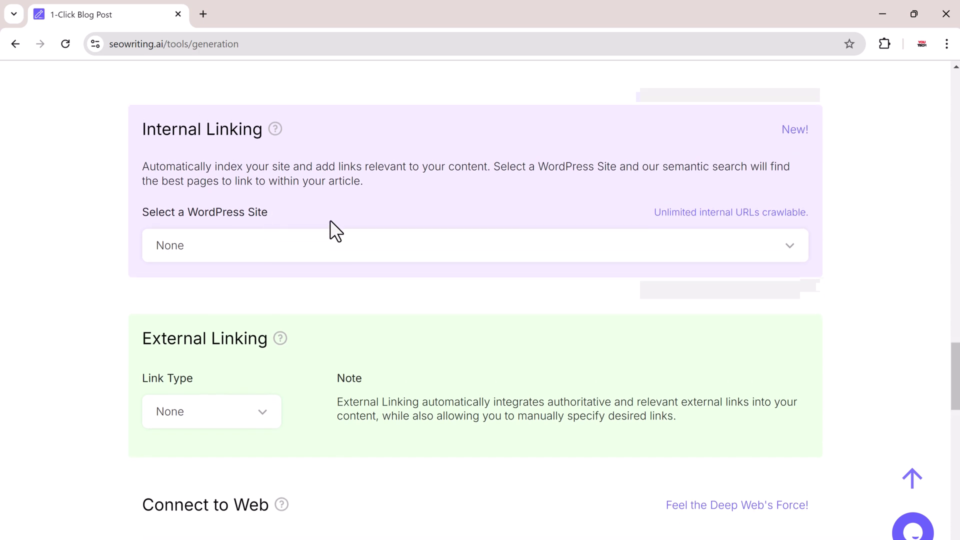
click(769, 246)
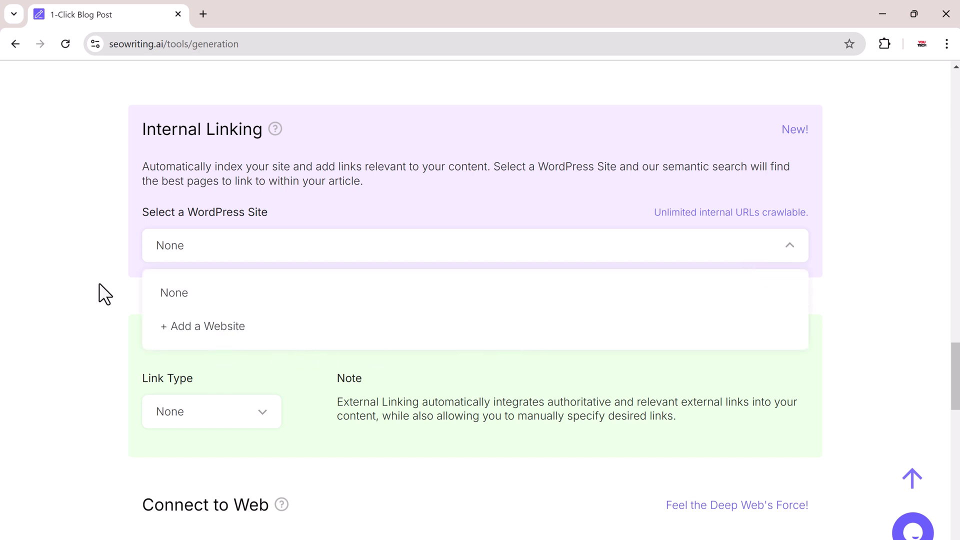
click(85, 280)
scroll(299, 324, down, 4)
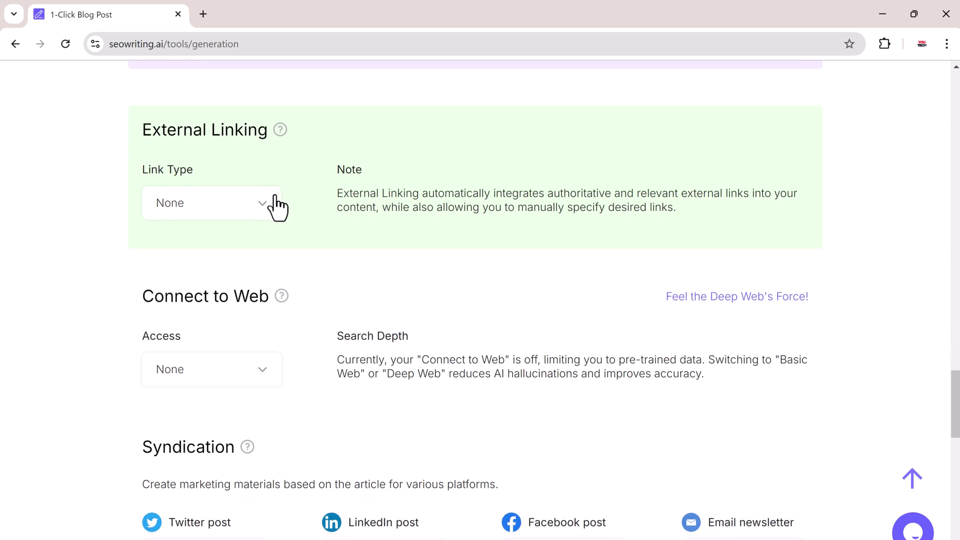
click(274, 206)
scroll(478, 369, down, 5)
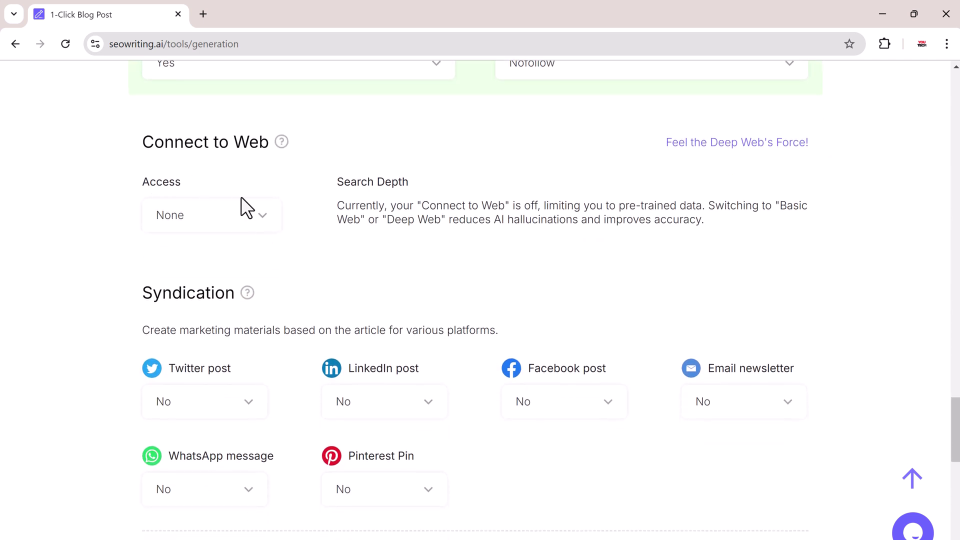
Step: Set the article's web access to Deep Web
click(259, 216)
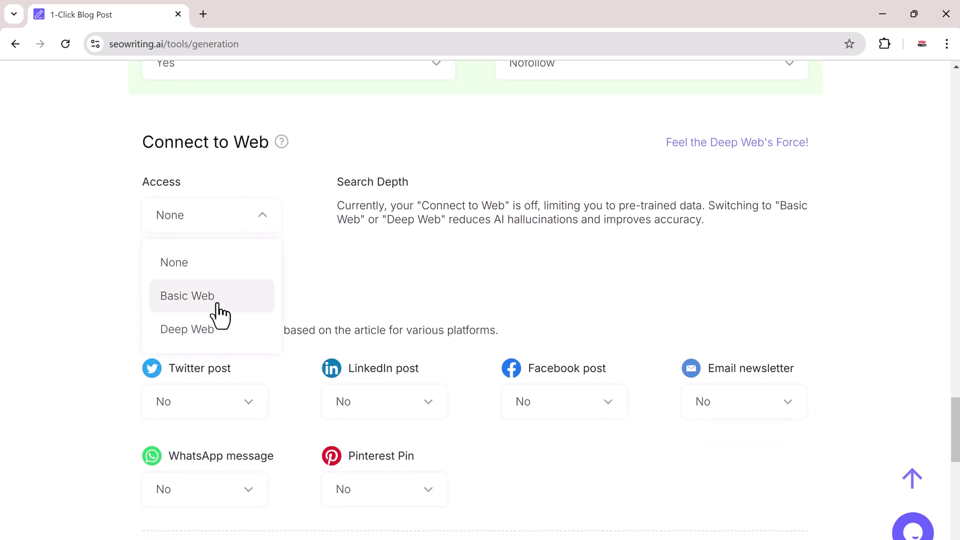
click(236, 331)
scroll(320, 388, down, 5)
scroll(317, 380, down, 7)
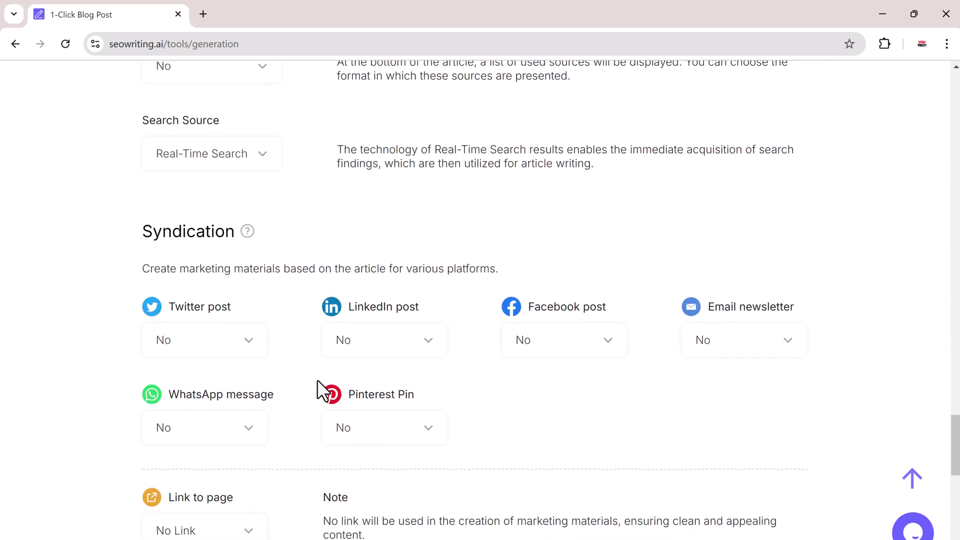
Step: Try WordPress publication, open the Integrations settings via Connect, and return to the form's top
scroll(268, 294, down, 1)
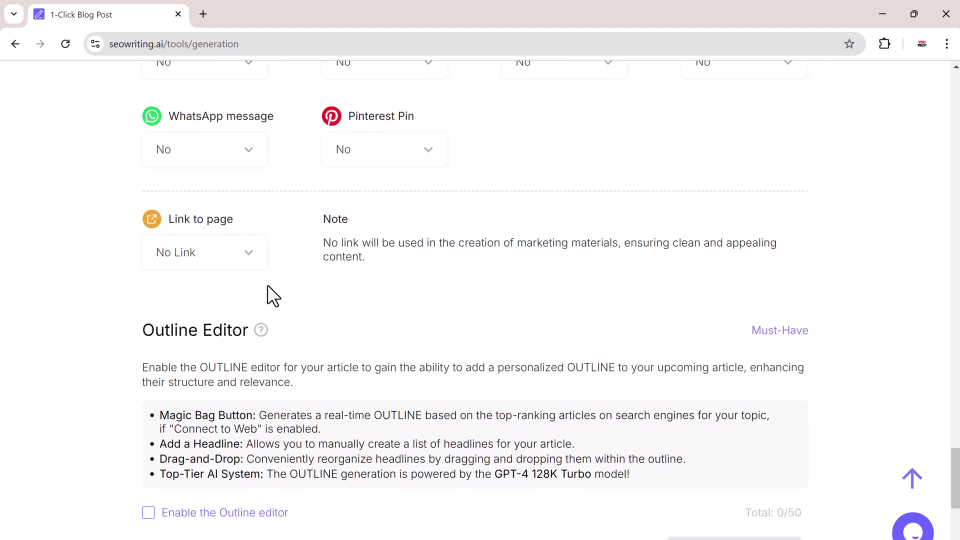
scroll(304, 268, down, 8)
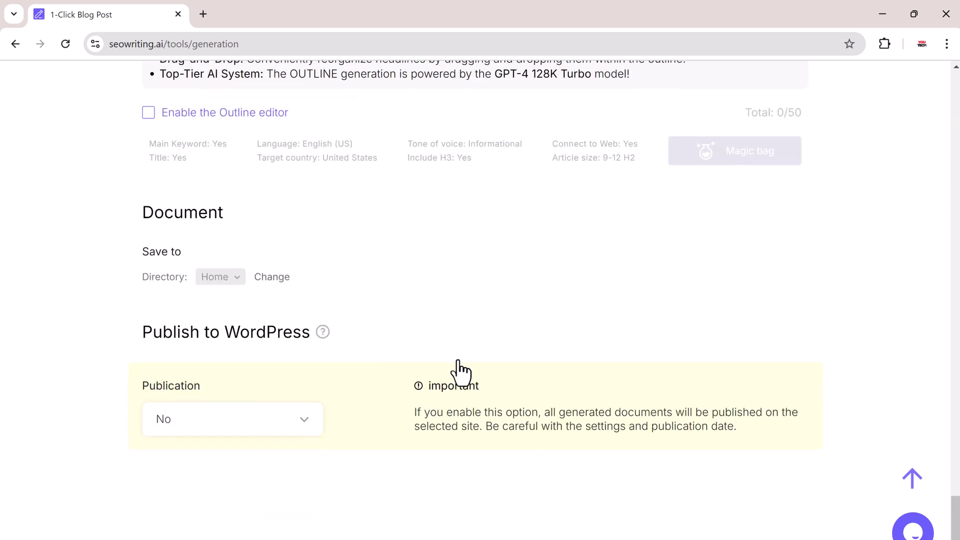
click(302, 421)
click(200, 499)
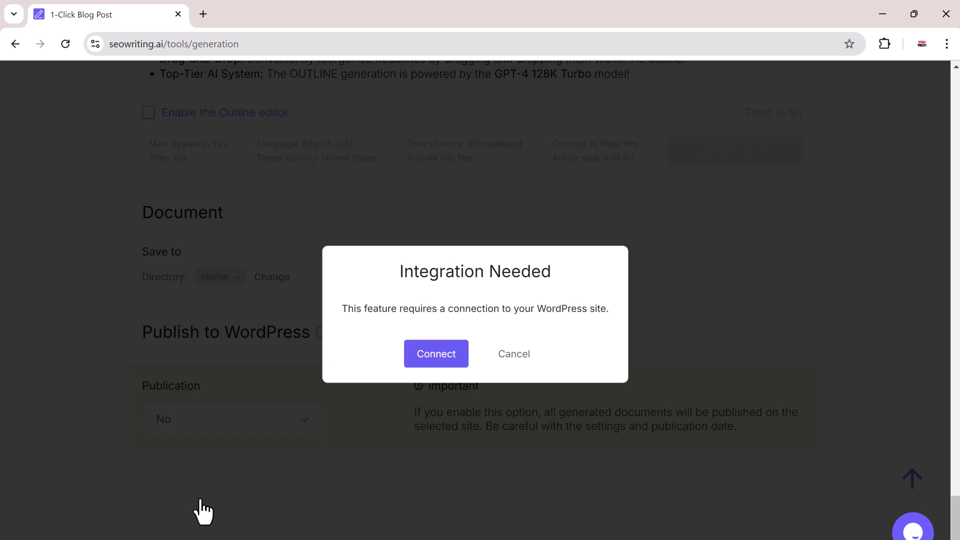
click(437, 355)
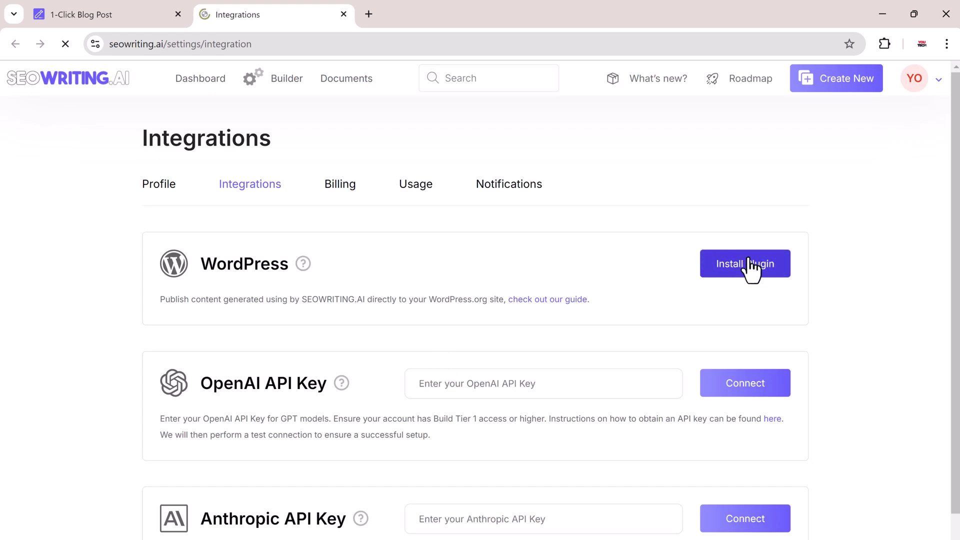
scroll(751, 352, down, 1)
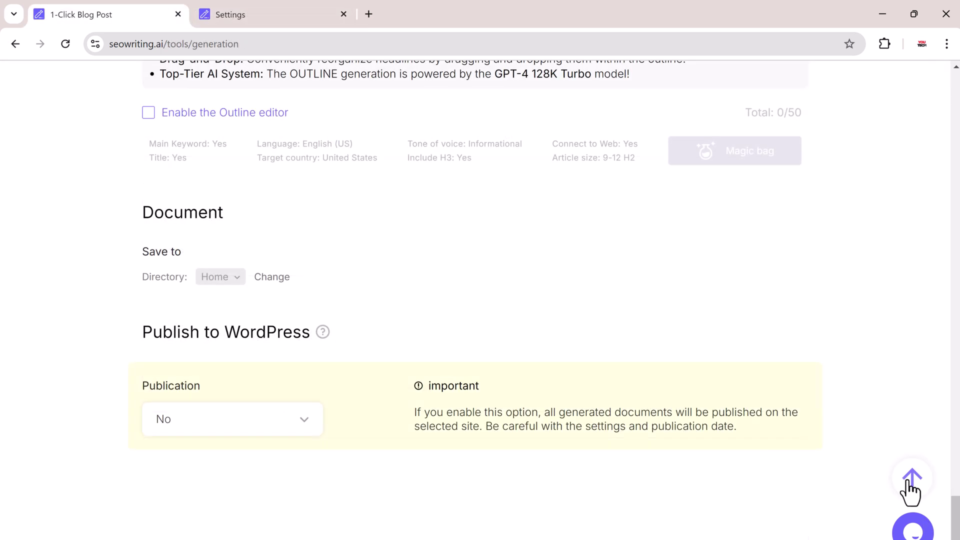
click(908, 481)
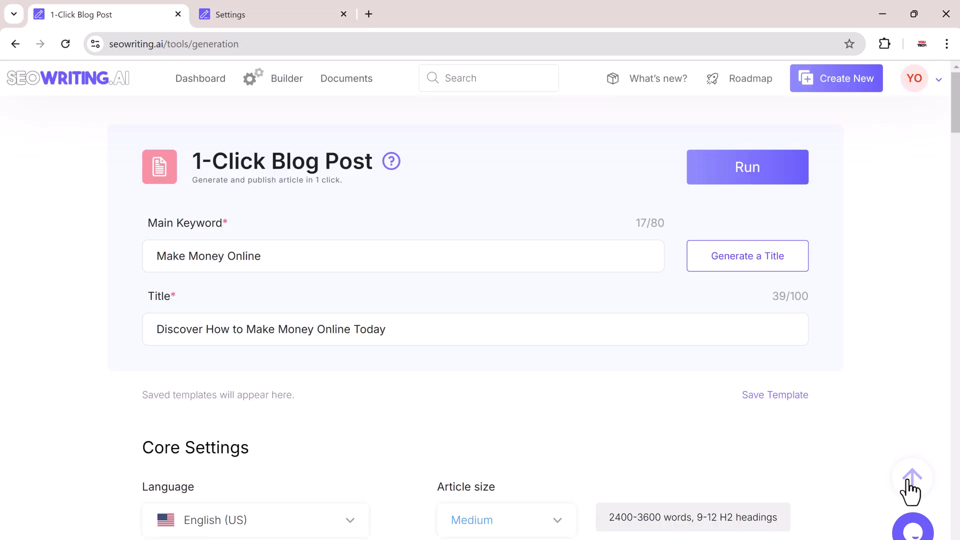
Step: Run the generation, then open and read through 'Discover How to Make Money Online Today' with its images and citations
click(747, 176)
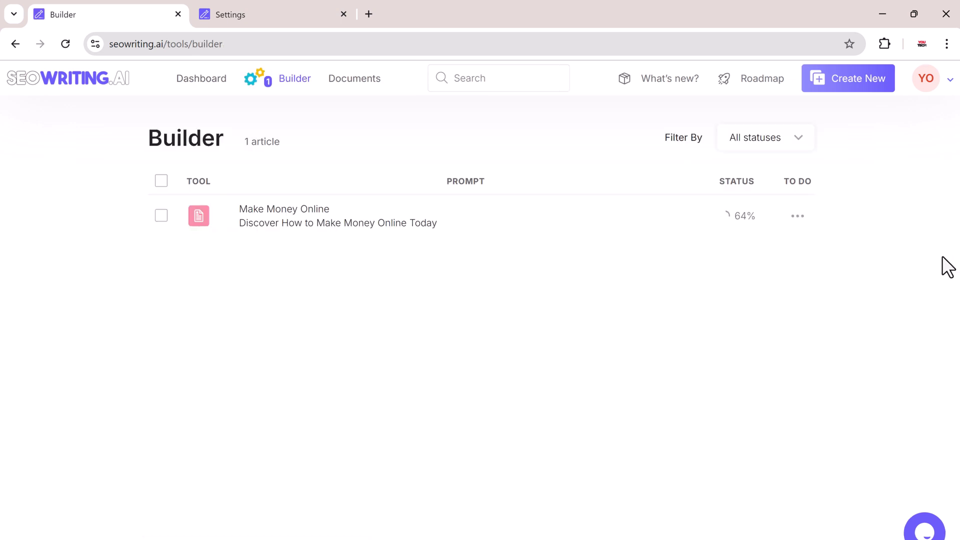
click(472, 220)
scroll(803, 357, down, 15)
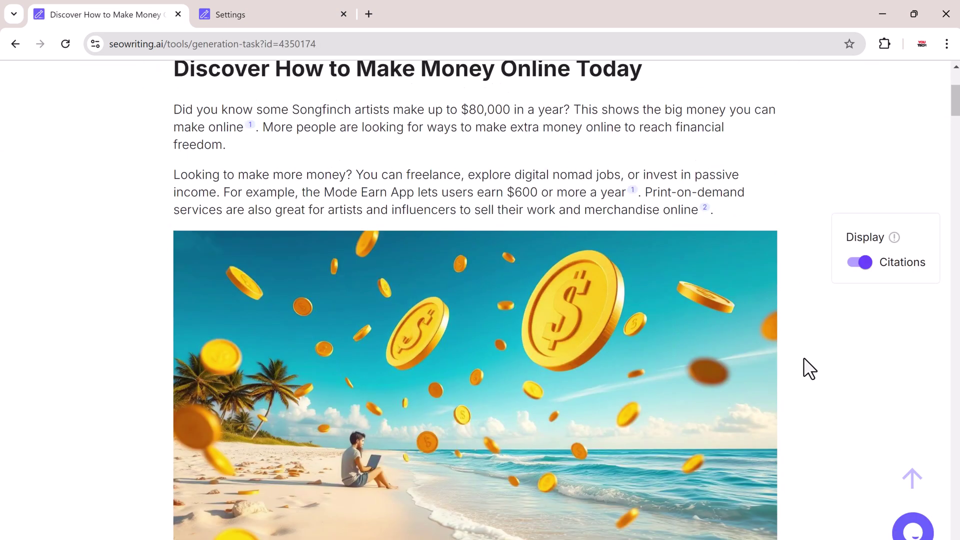
scroll(803, 357, down, 20)
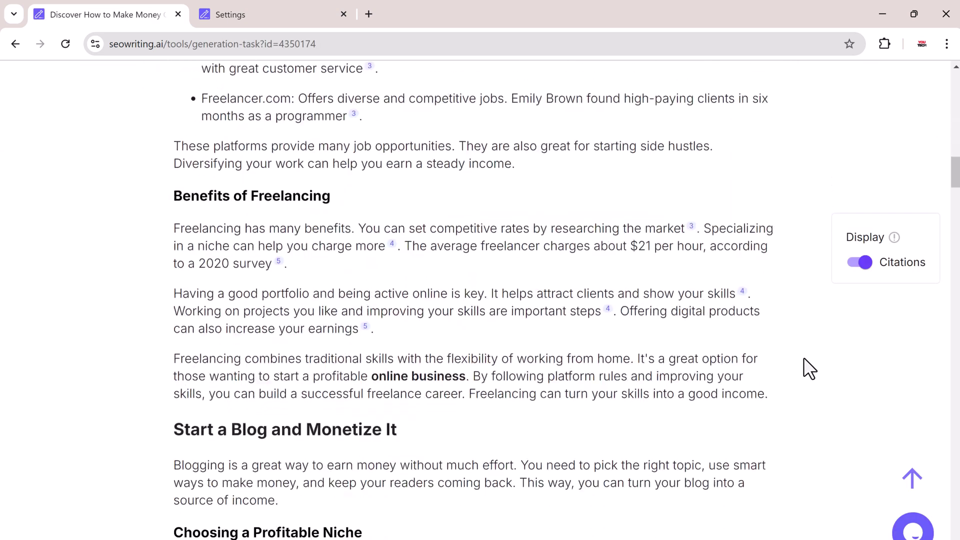
scroll(787, 400, down, 15)
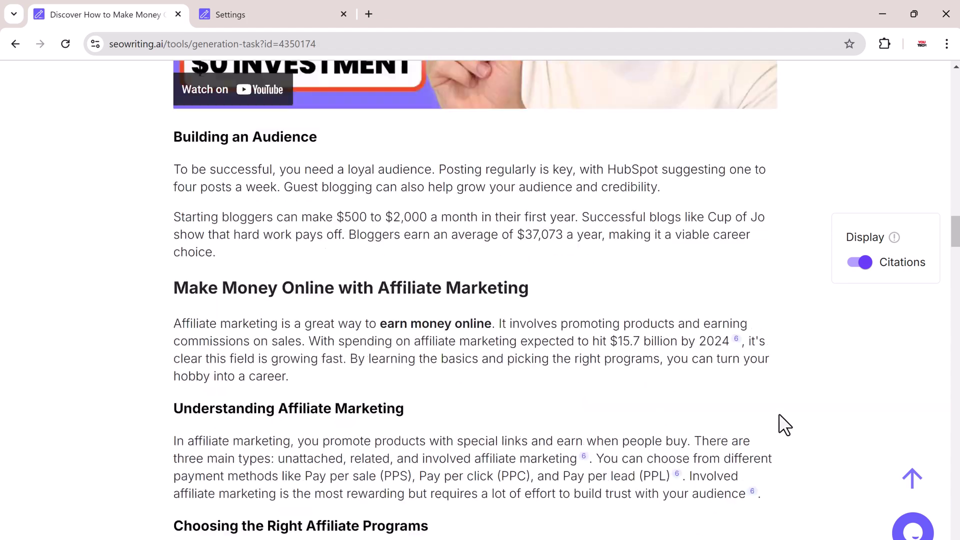
scroll(486, 325, down, 15)
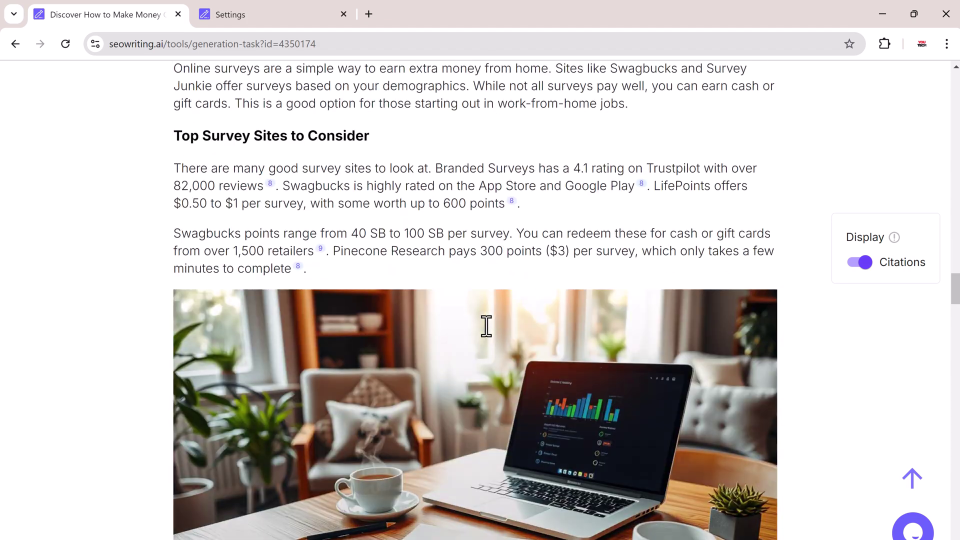
scroll(717, 353, down, 8)
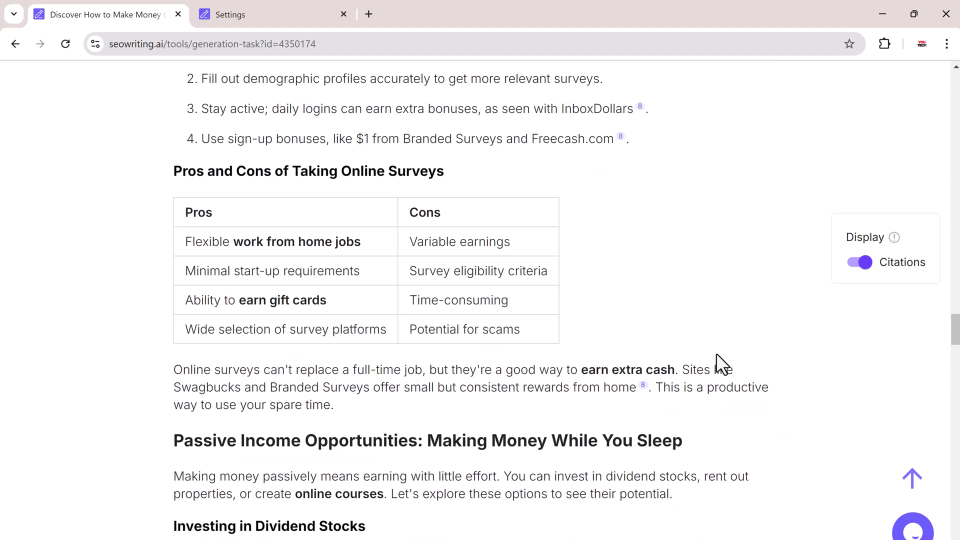
scroll(749, 423, down, 20)
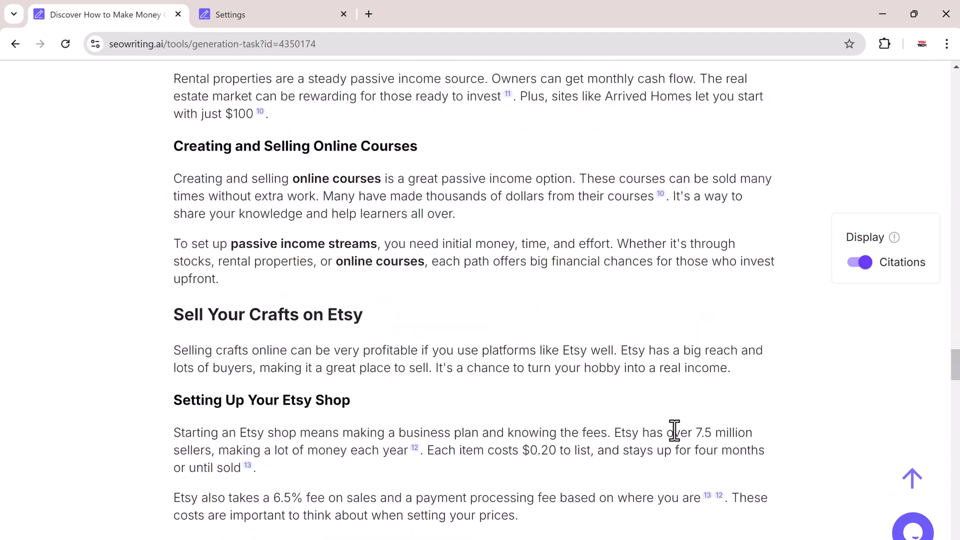
scroll(497, 388, down, 15)
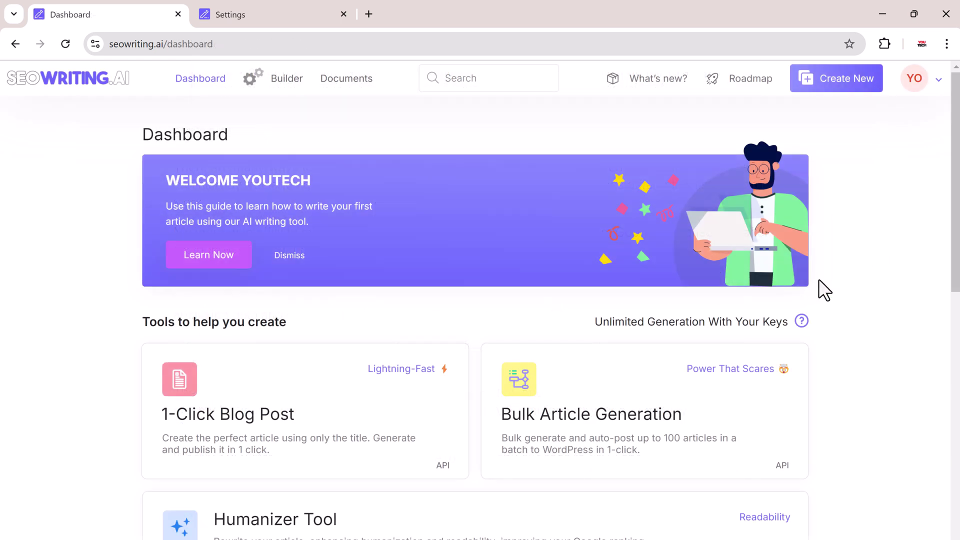
scroll(850, 315, down, 2)
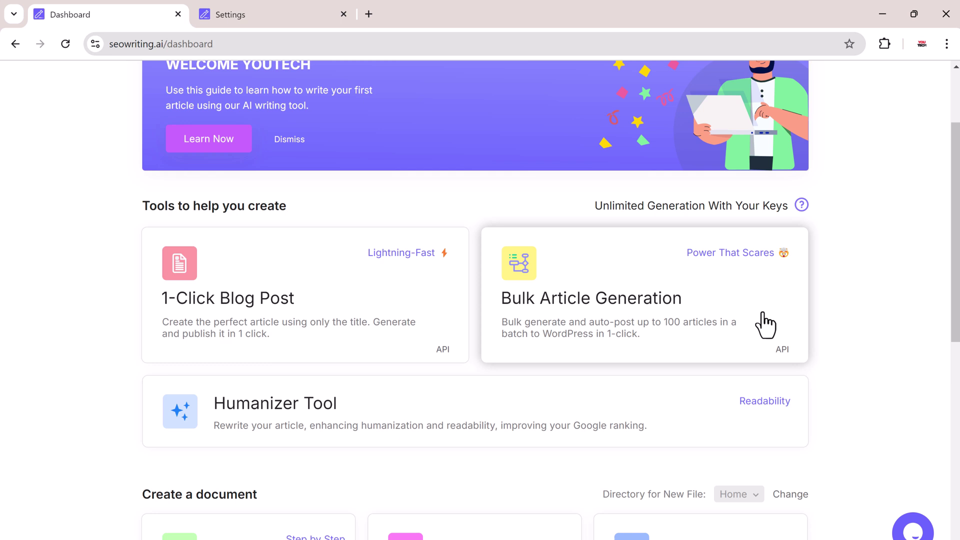
scroll(765, 325, down, 3)
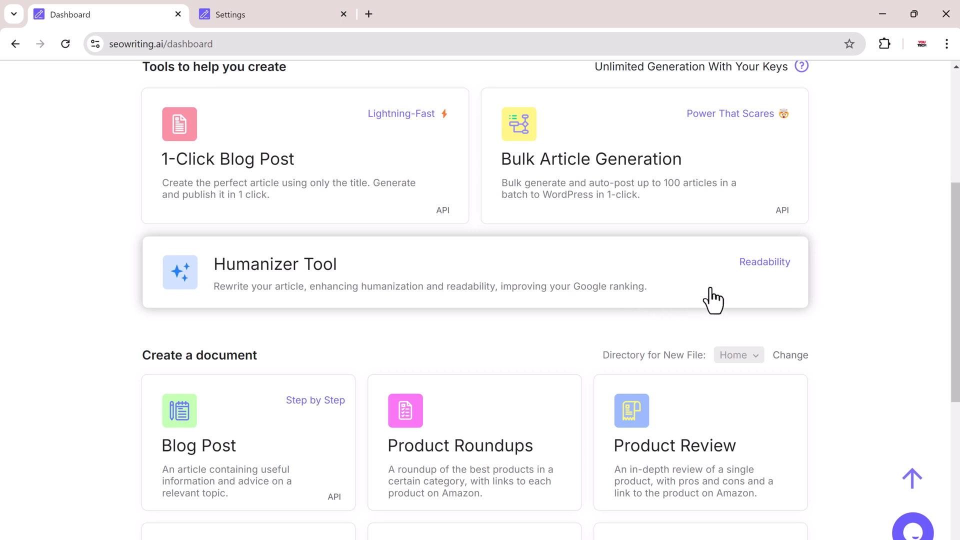
scroll(713, 301, down, 1)
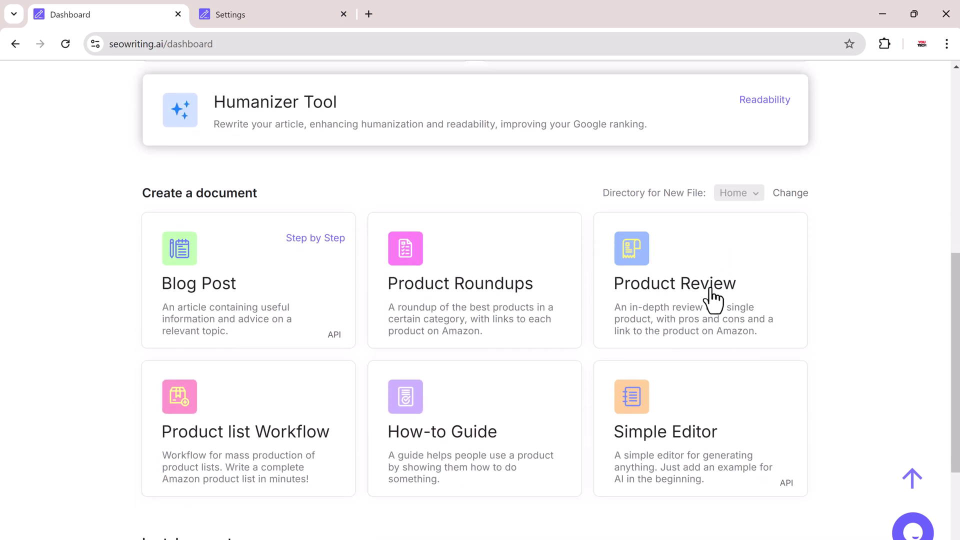
scroll(712, 300, down, 3)
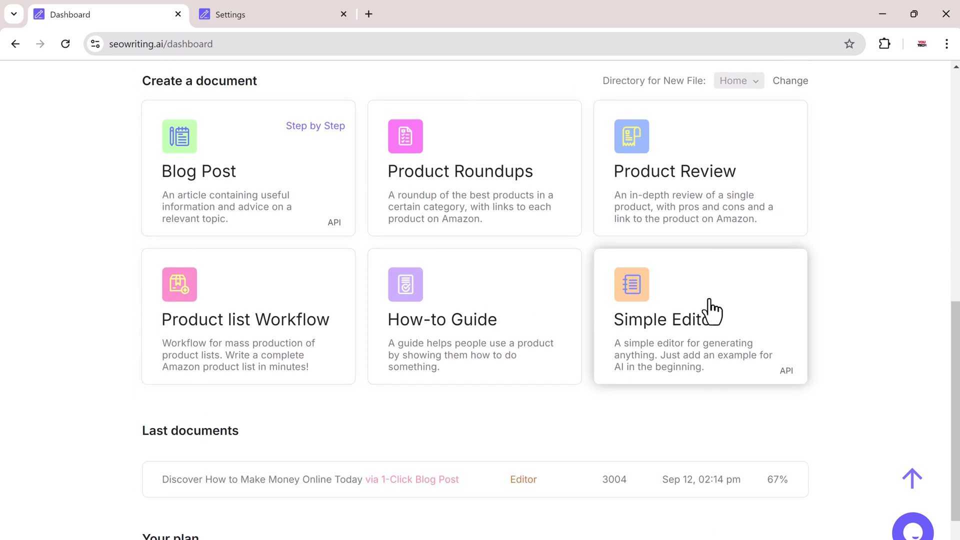
scroll(713, 312, down, 2)
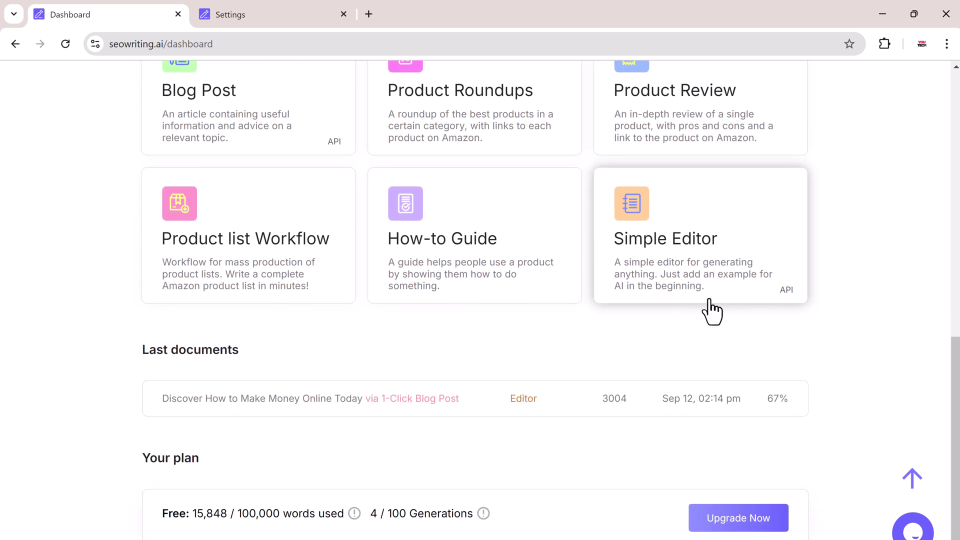
scroll(713, 313, up, 1)
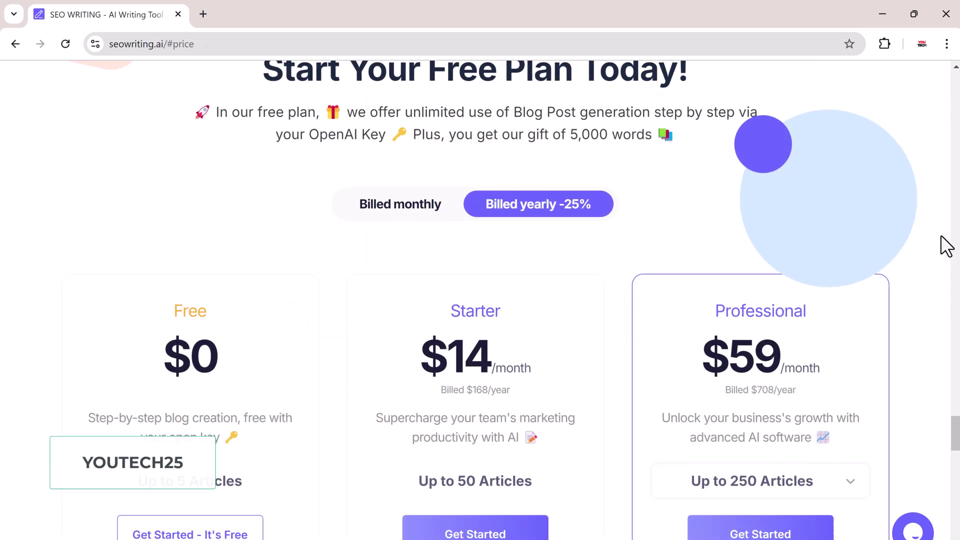
Step: Scroll through the Free, Starter and Professional plan cards (5, 50 and 250 articles) and their feature lists
scroll(945, 245, down, 4)
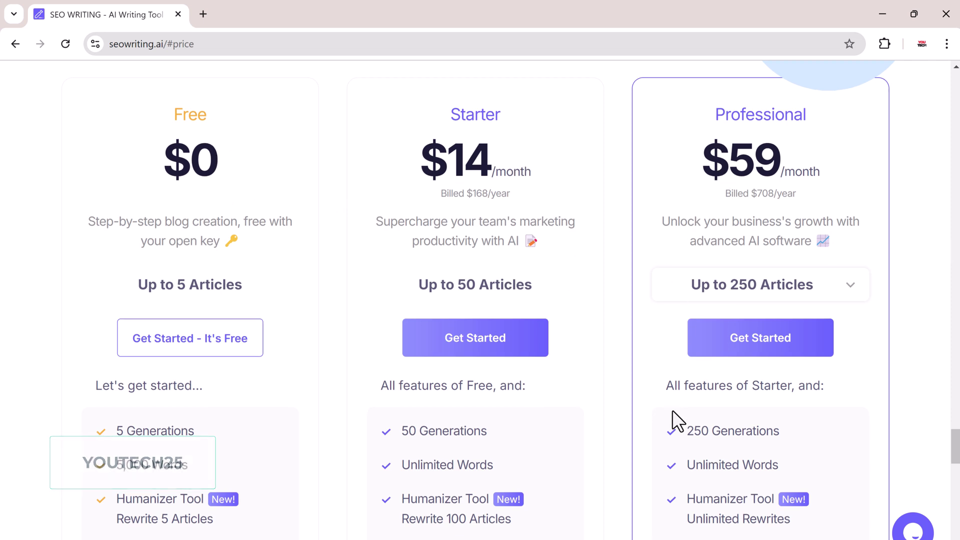
scroll(310, 318, down, 4)
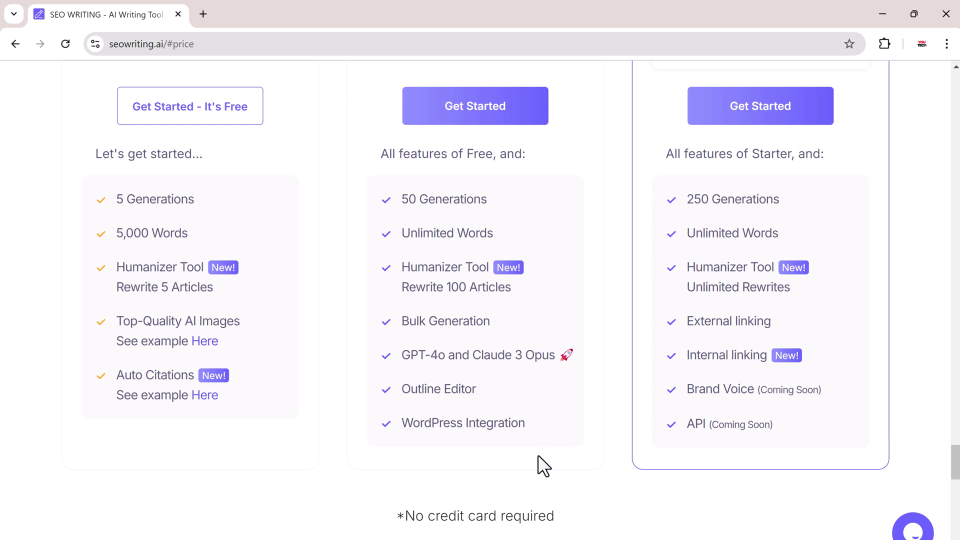
scroll(535, 439, up, 2)
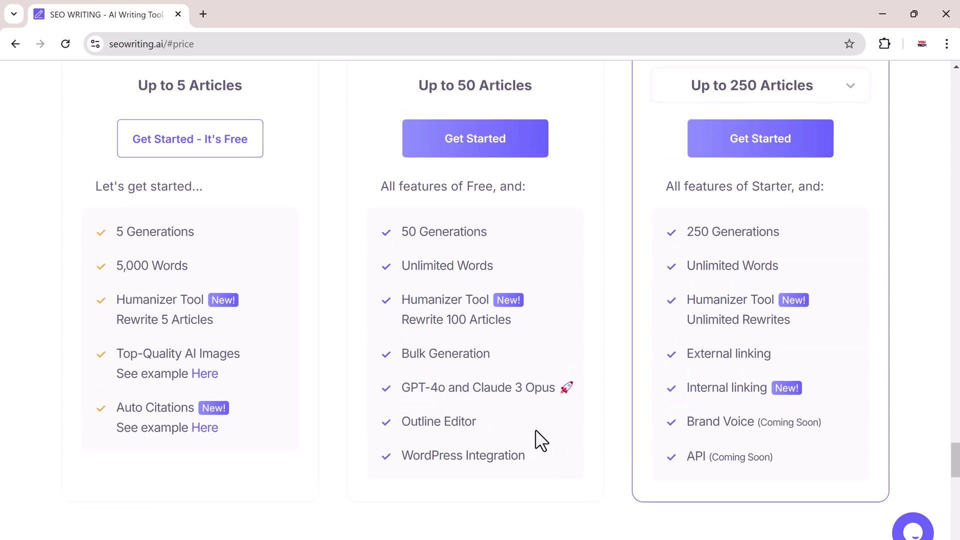
scroll(535, 432, up, 2)
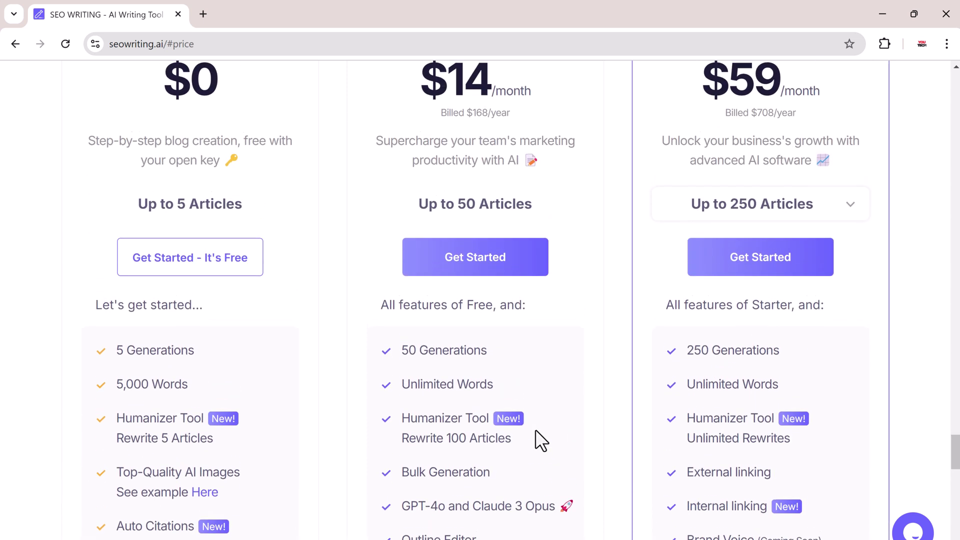
scroll(535, 440, up, 1)
scroll(537, 441, down, 1)
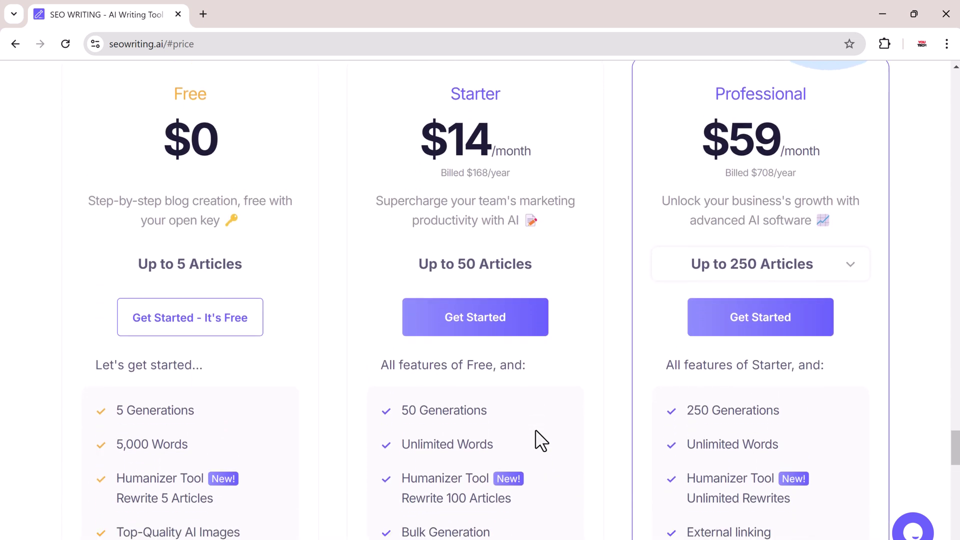